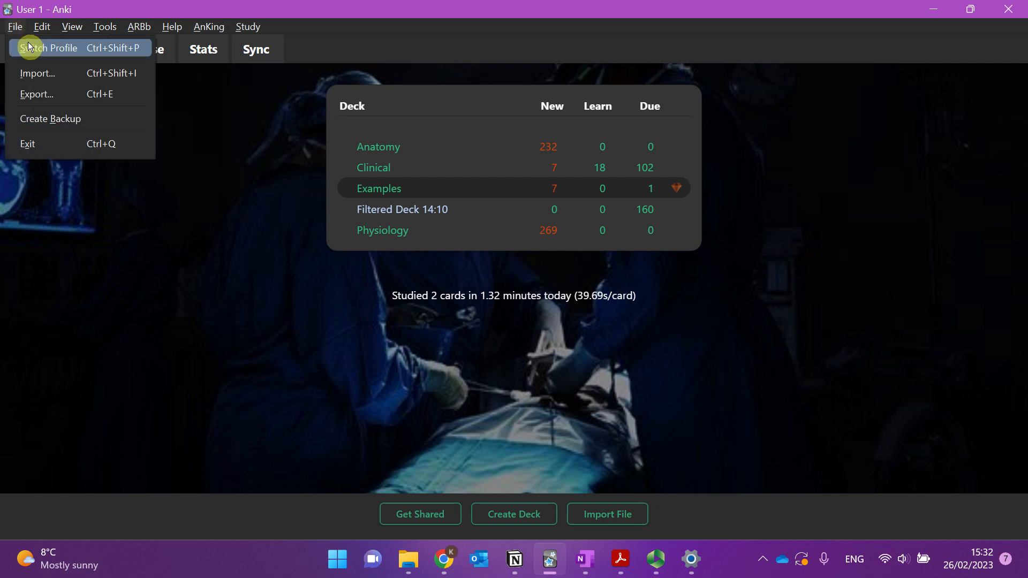
Add a new profile named Example through the profile switcher and open it
click(35, 47)
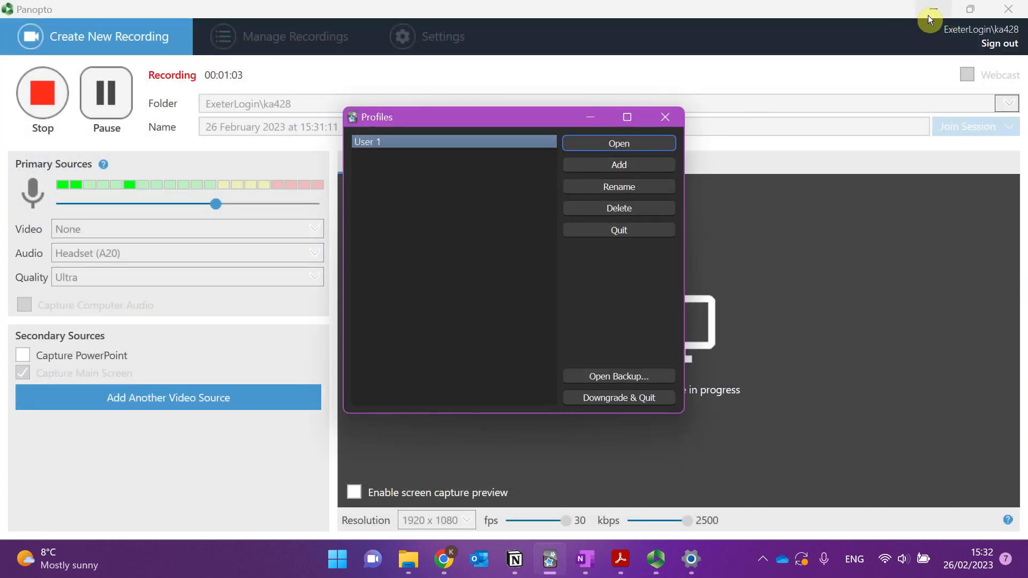
click(931, 13)
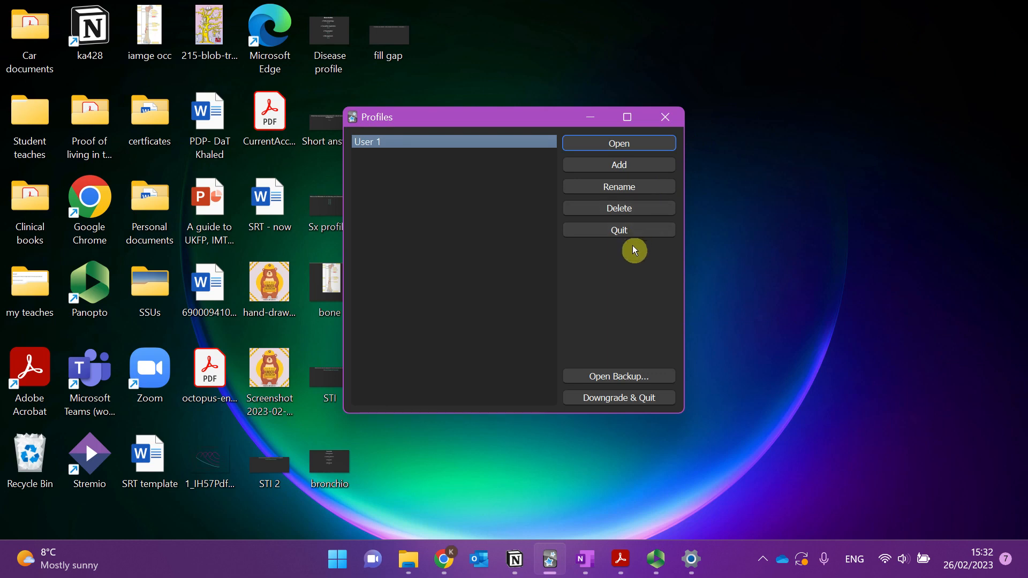
click(589, 171)
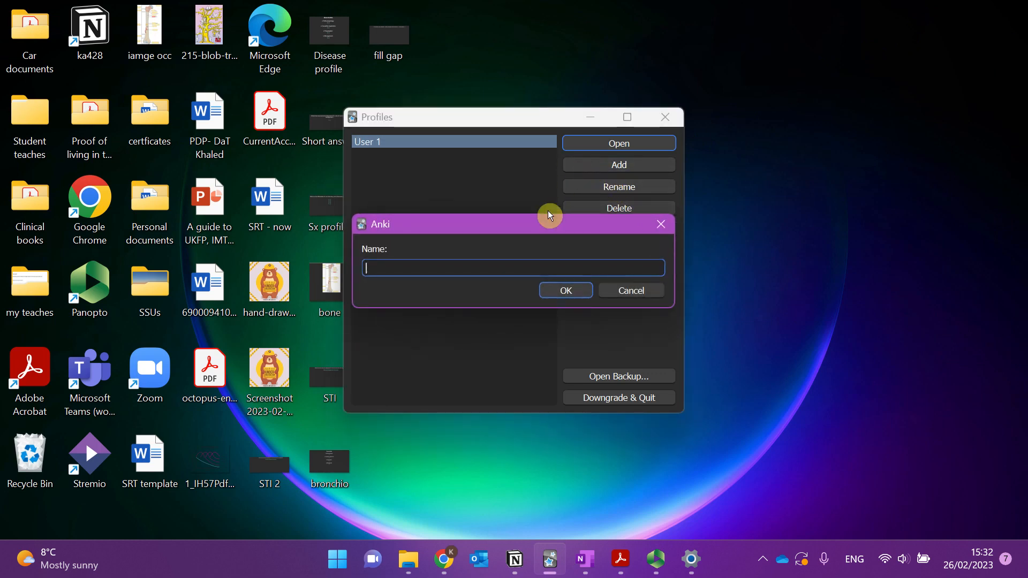
text(E)
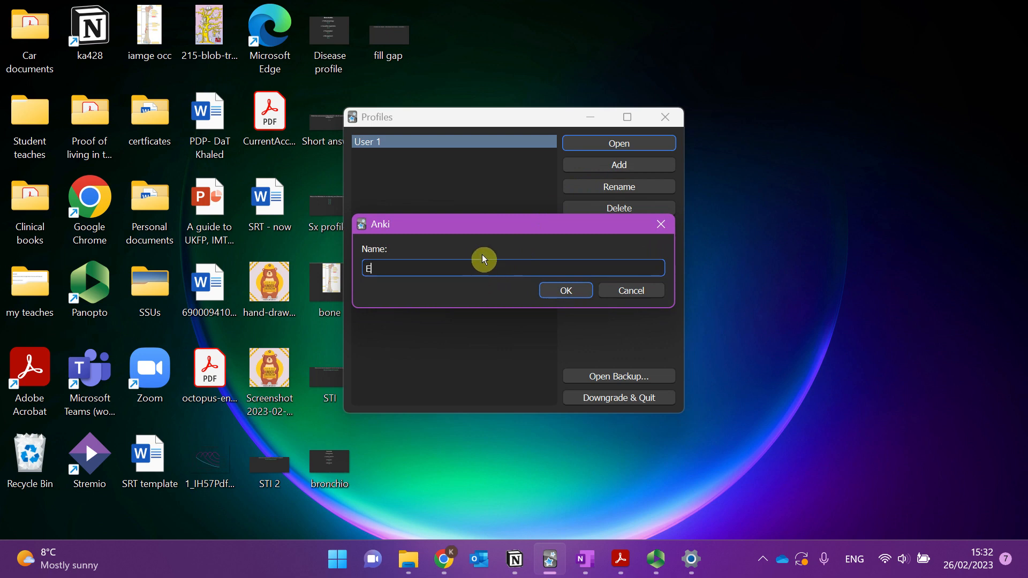
text(xample)
click(557, 295)
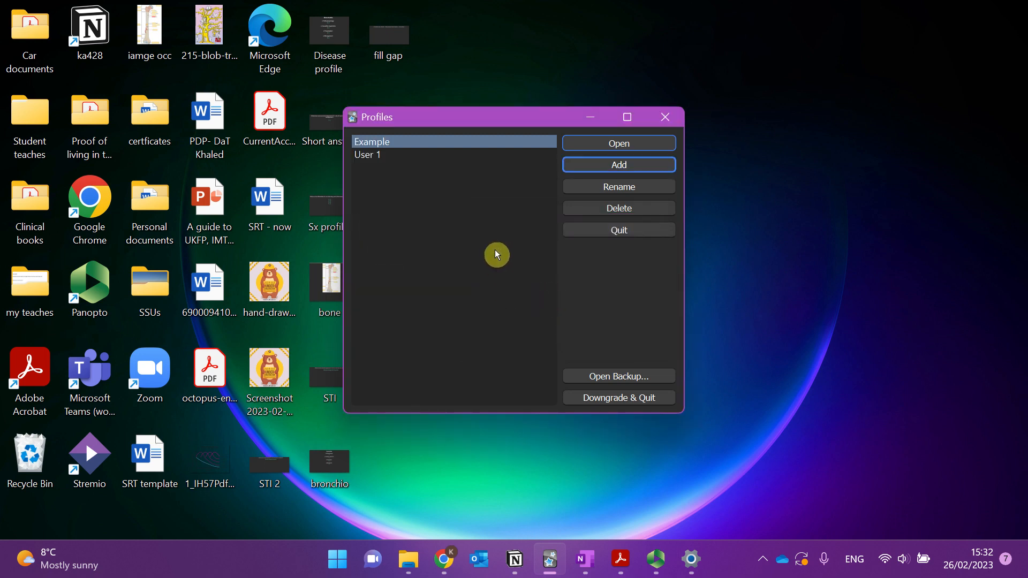
double_click(472, 143)
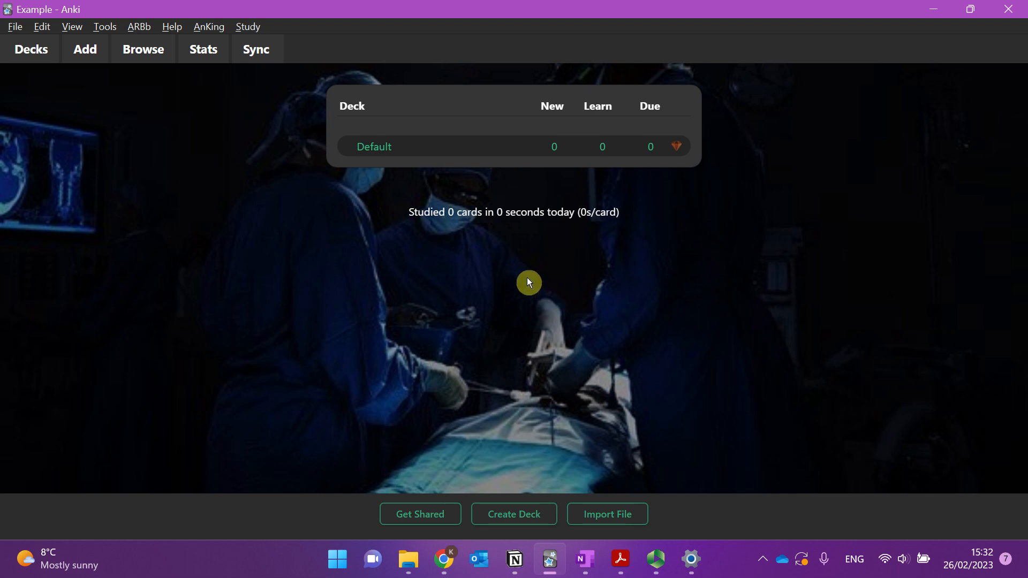
View the AnkiWeb account prompt for synchronisation and dismiss it without signing in
click(254, 52)
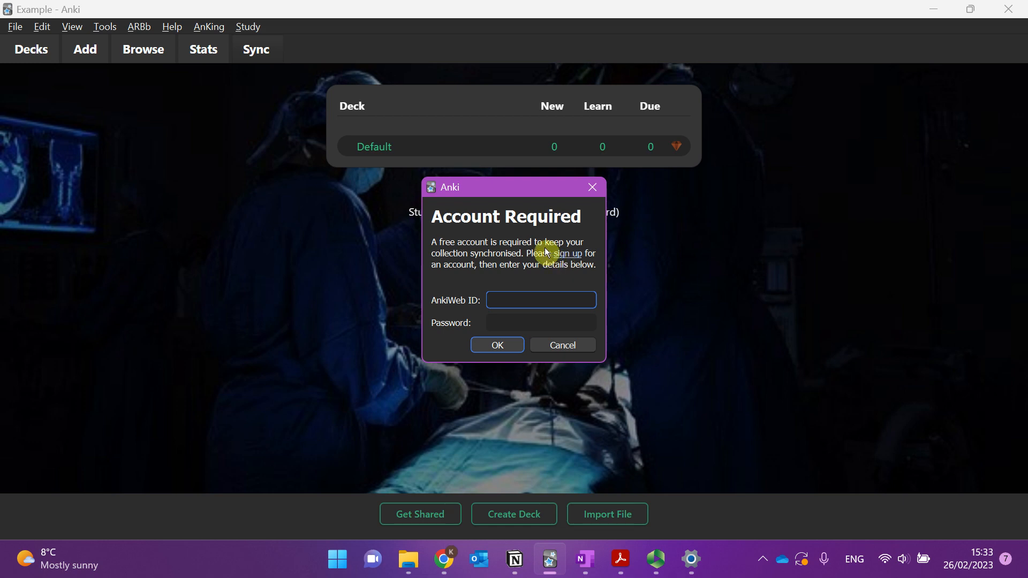
click(594, 191)
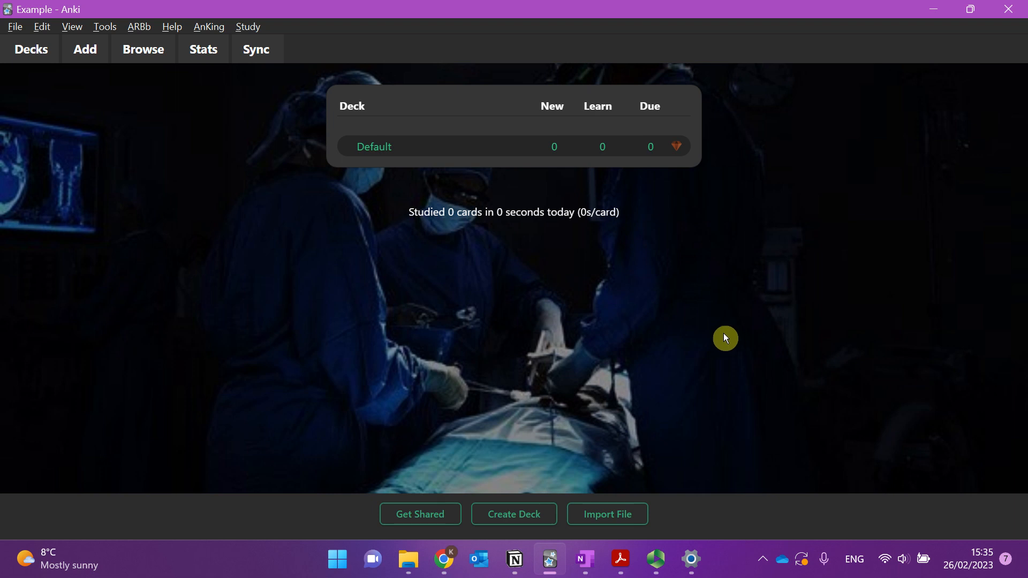
Create three new decks named Clinical, Phsyiology and Anatomy
click(509, 515)
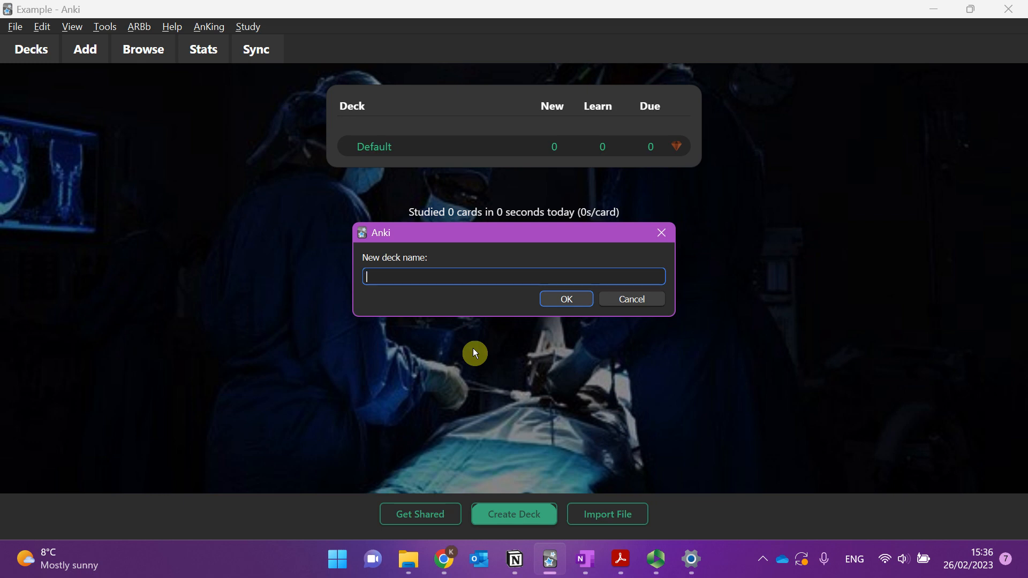
text(Clinical)
key(Return)
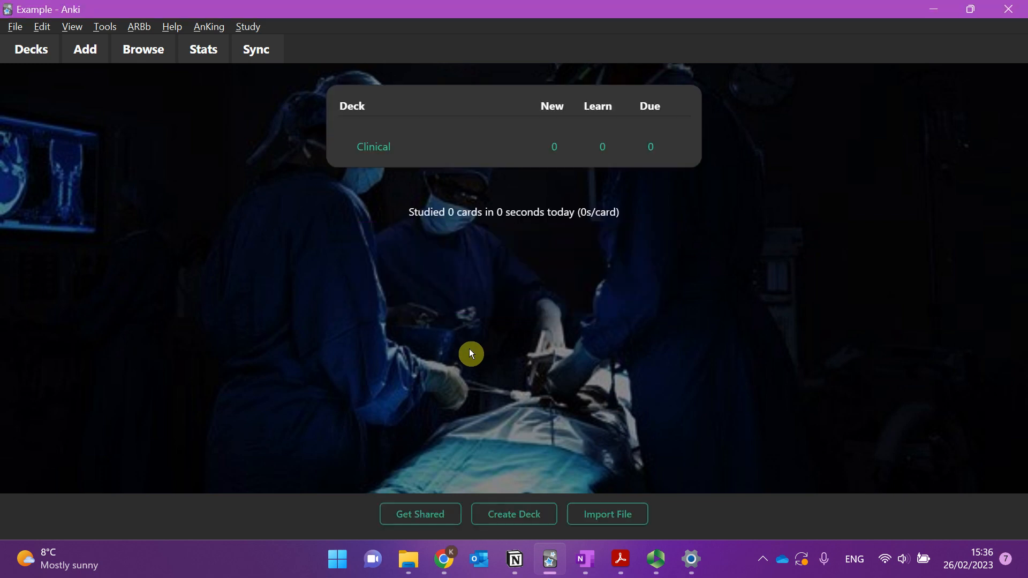
click(494, 515)
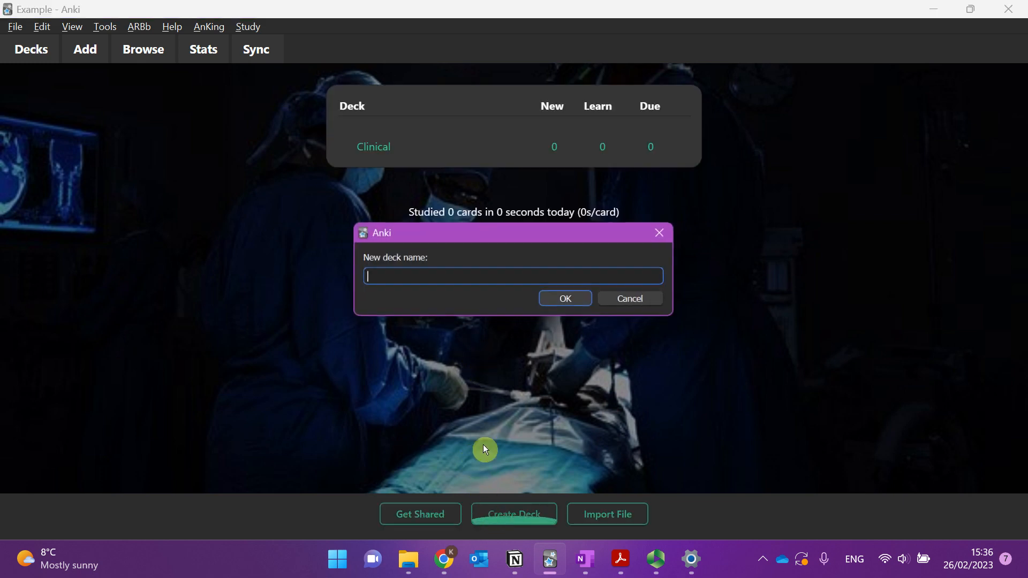
text(Phsy)
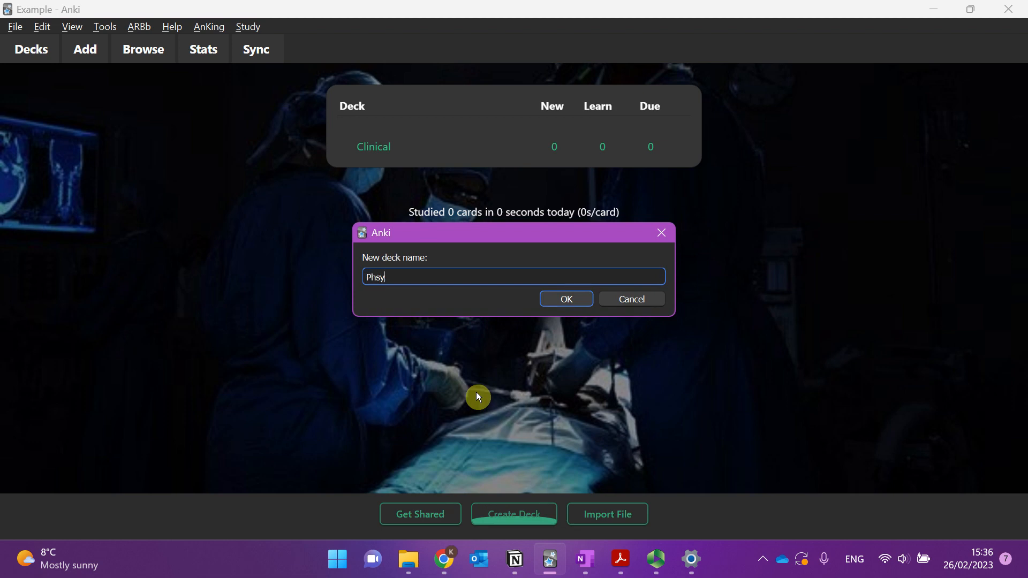
text(iology)
key(Return)
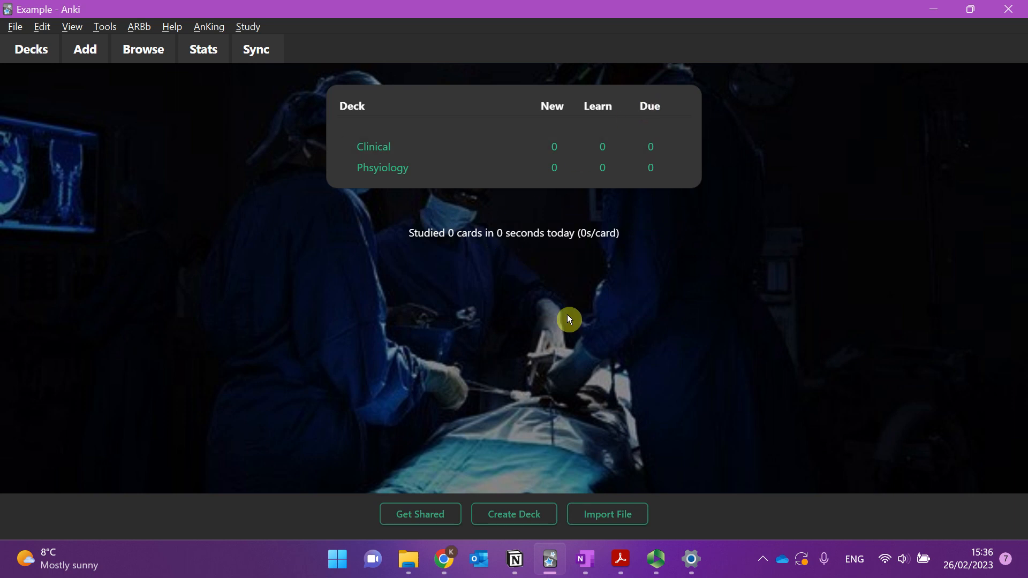
click(498, 515)
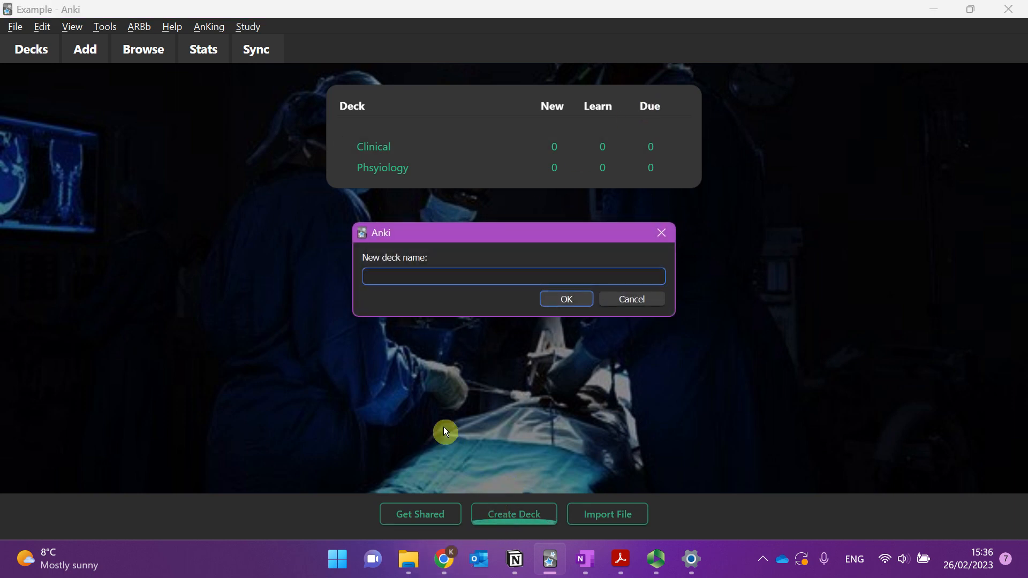
text(Anatomy)
click(566, 298)
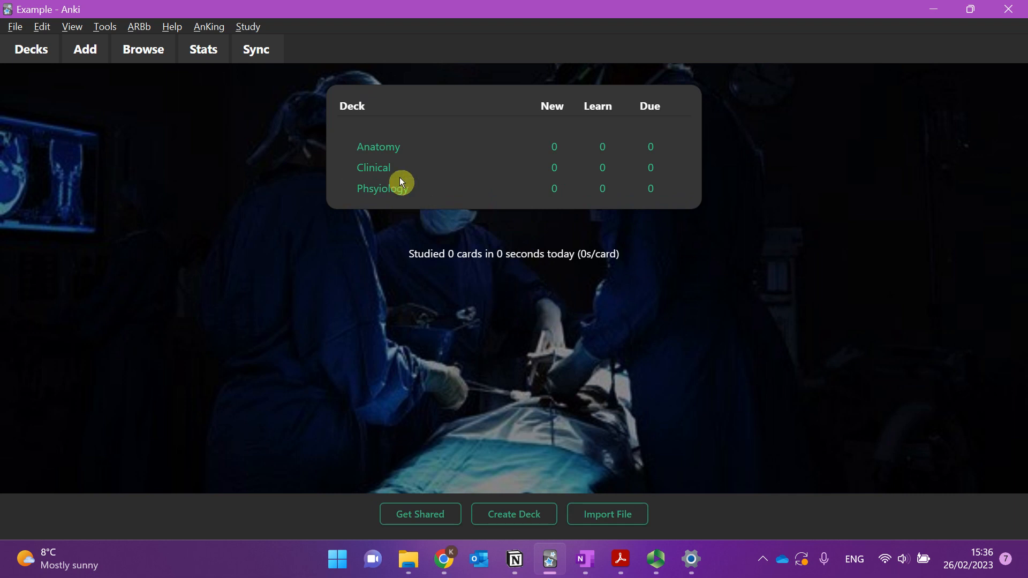
Start adding a new note in a maximized window and set its deck to Clinical
click(91, 50)
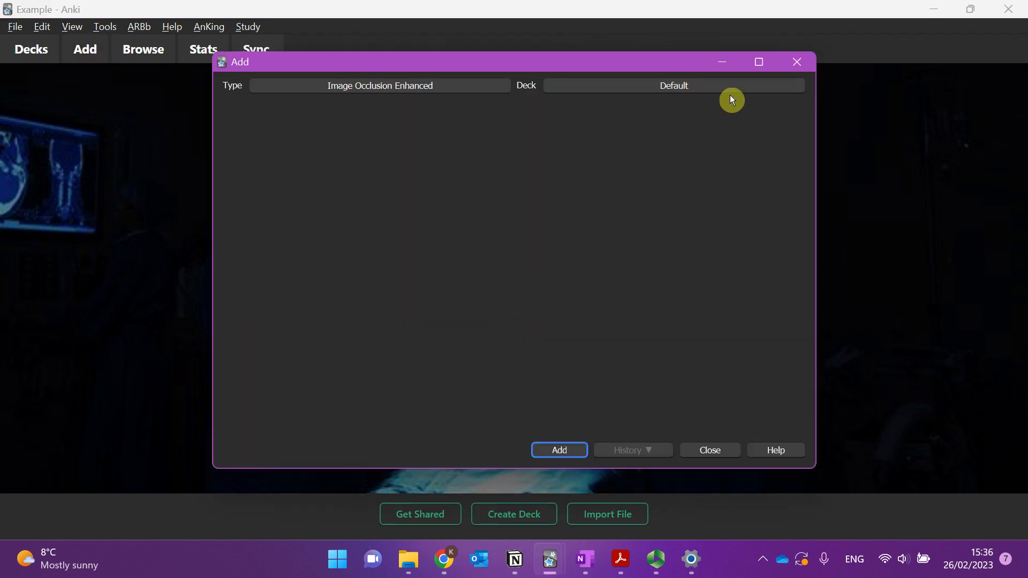
click(761, 65)
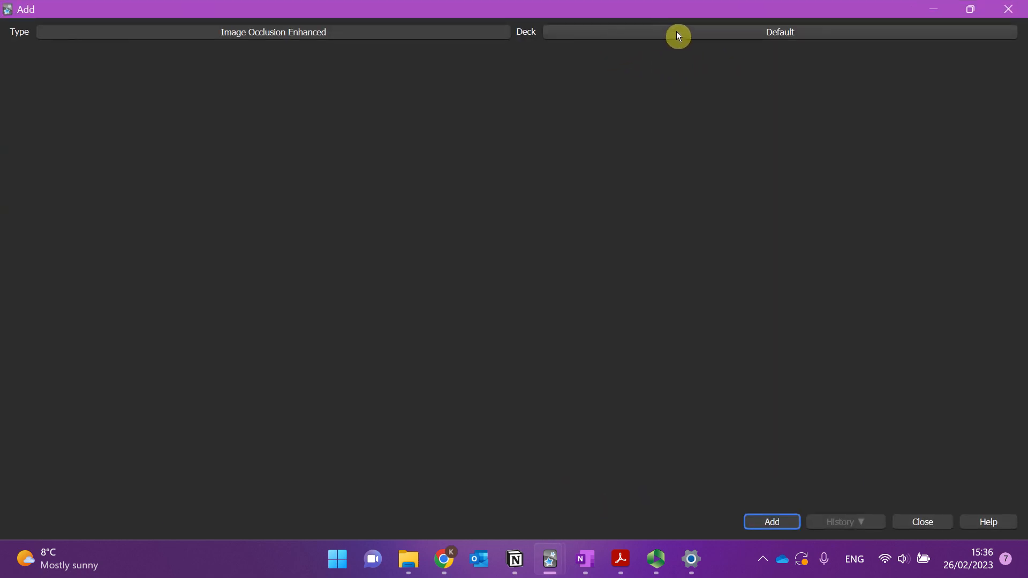
click(763, 32)
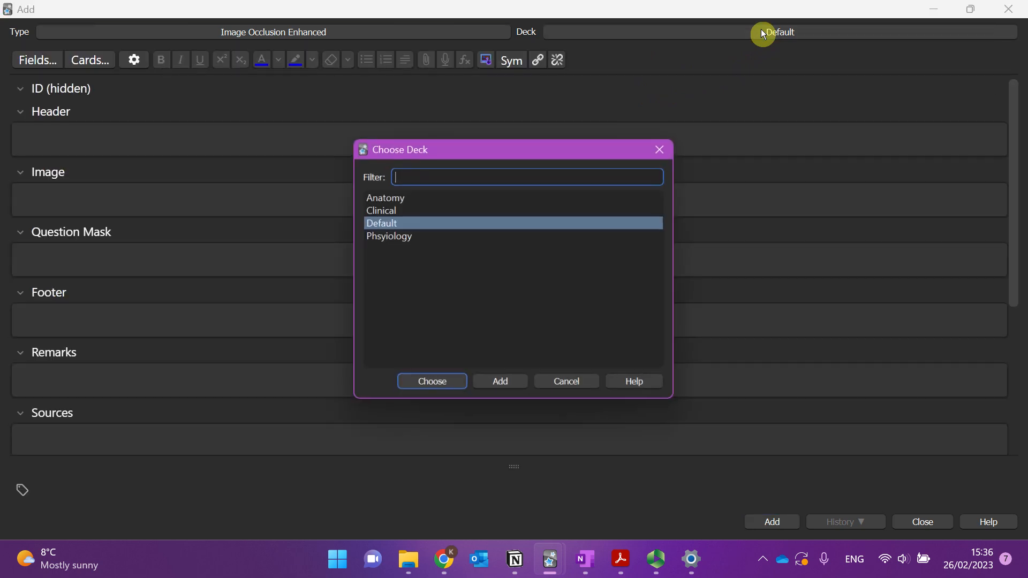
double_click(387, 210)
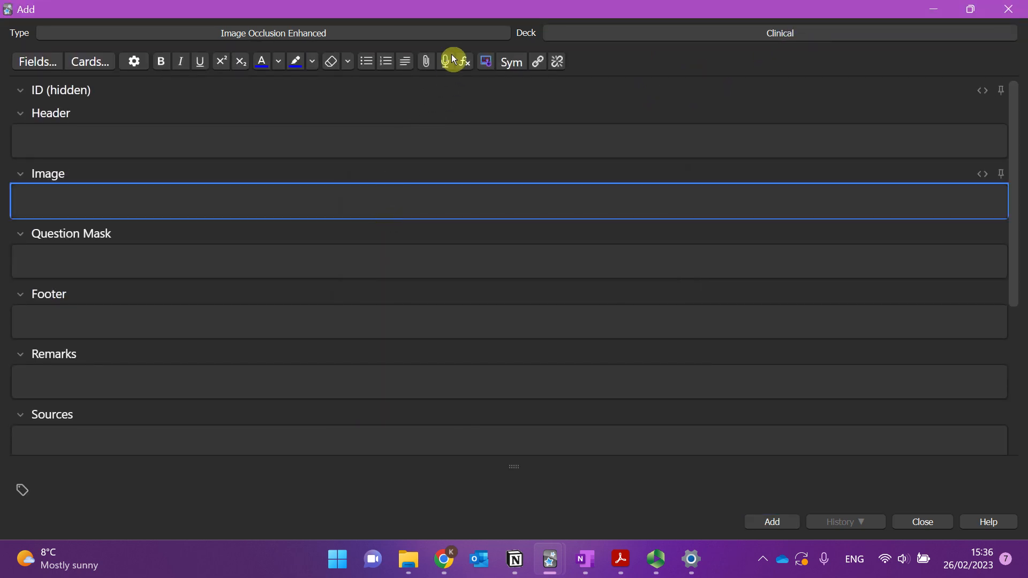
Set the note type to Basic and try out its Front and Back fields
click(405, 31)
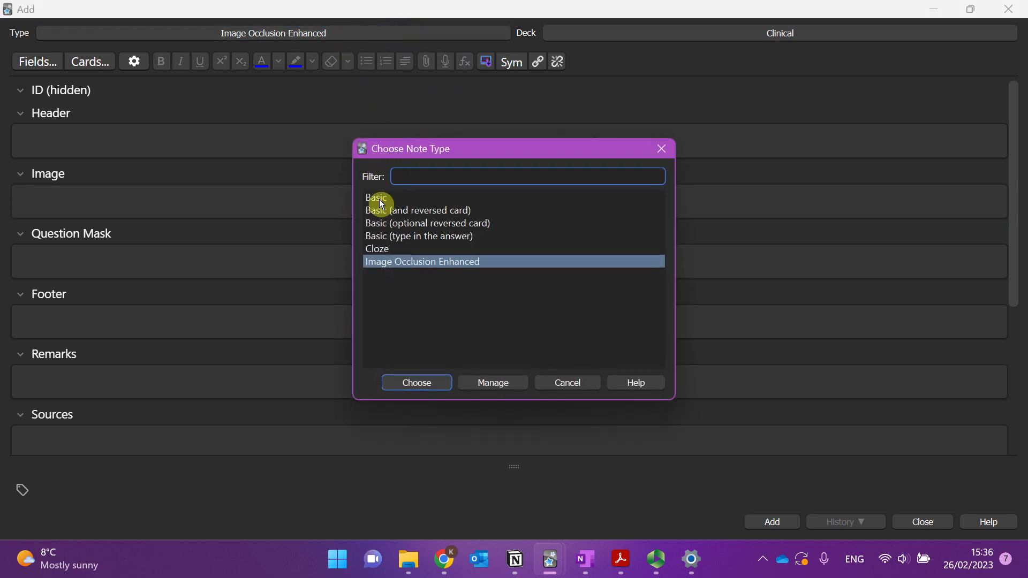
click(383, 251)
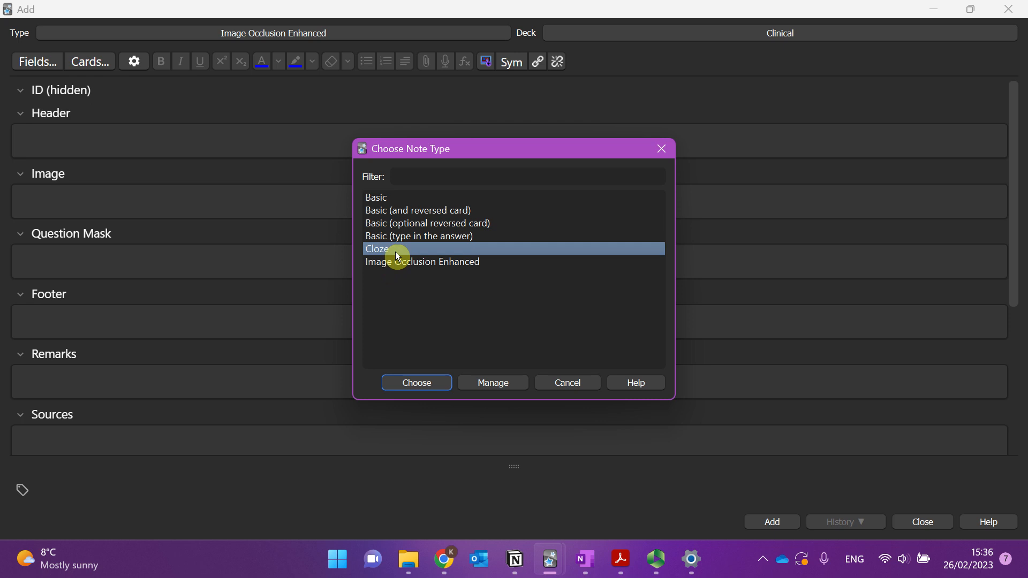
click(378, 197)
double_click(378, 197)
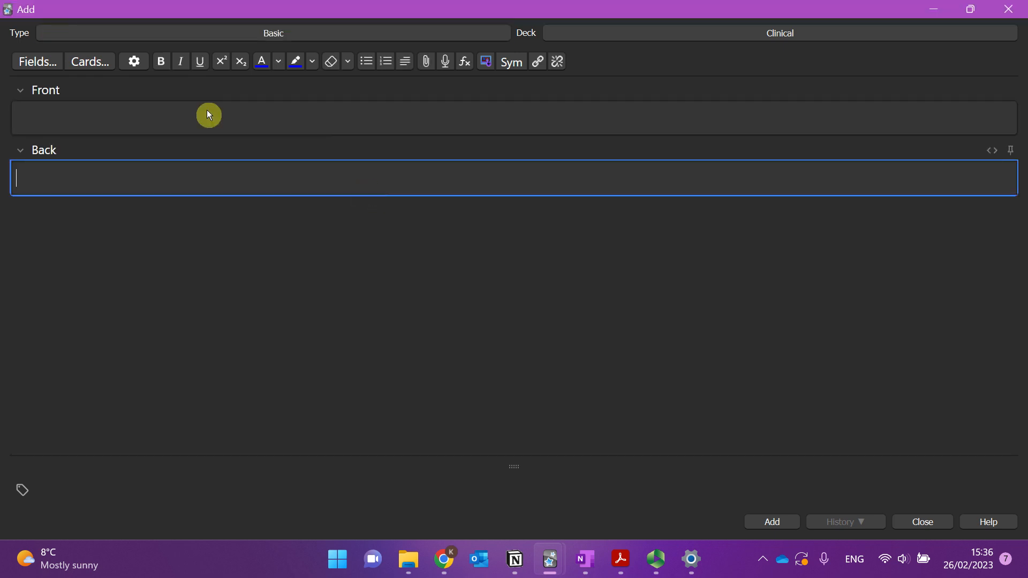
click(204, 111)
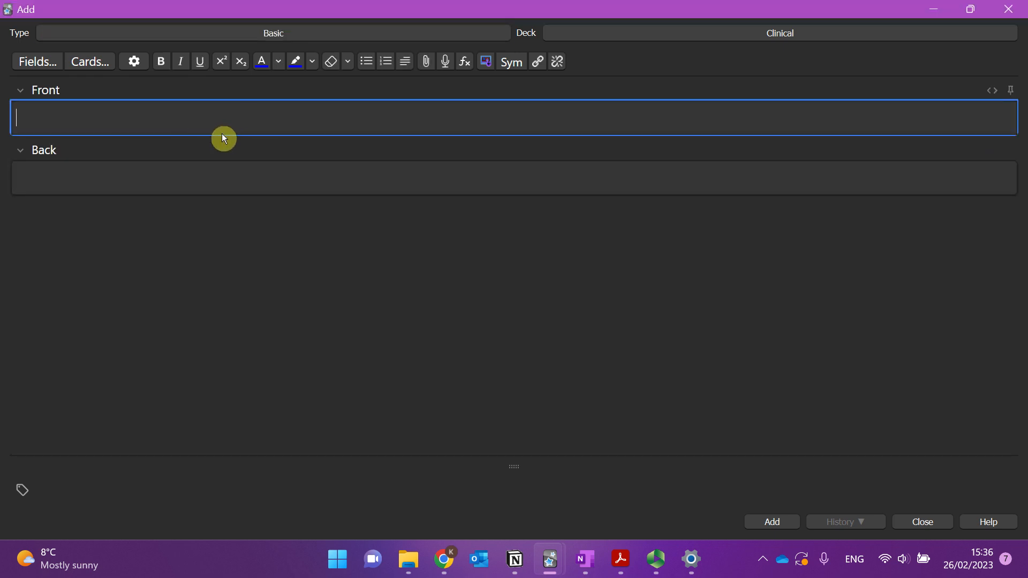
click(179, 185)
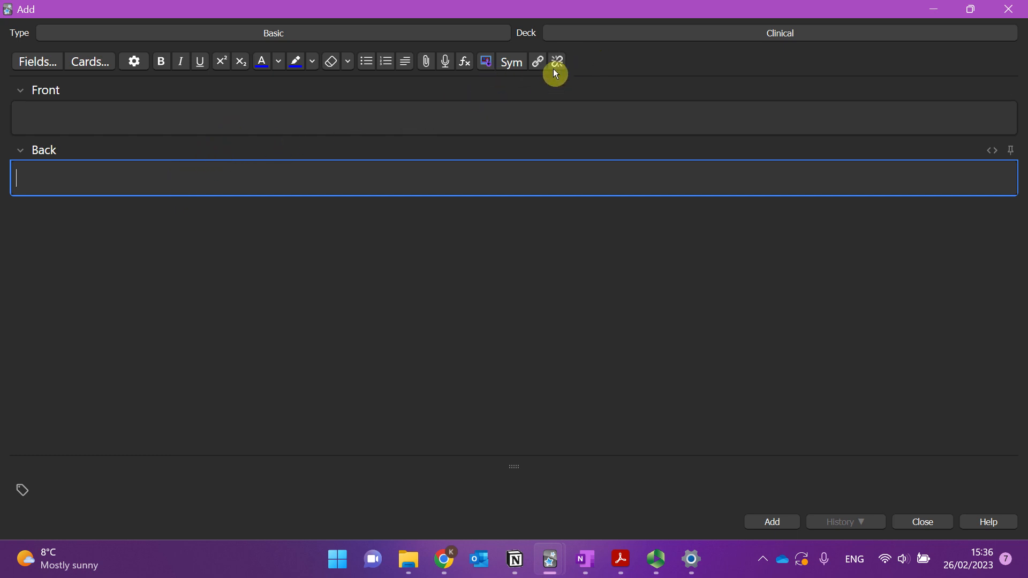
Set the new note's type to Cloze
click(299, 32)
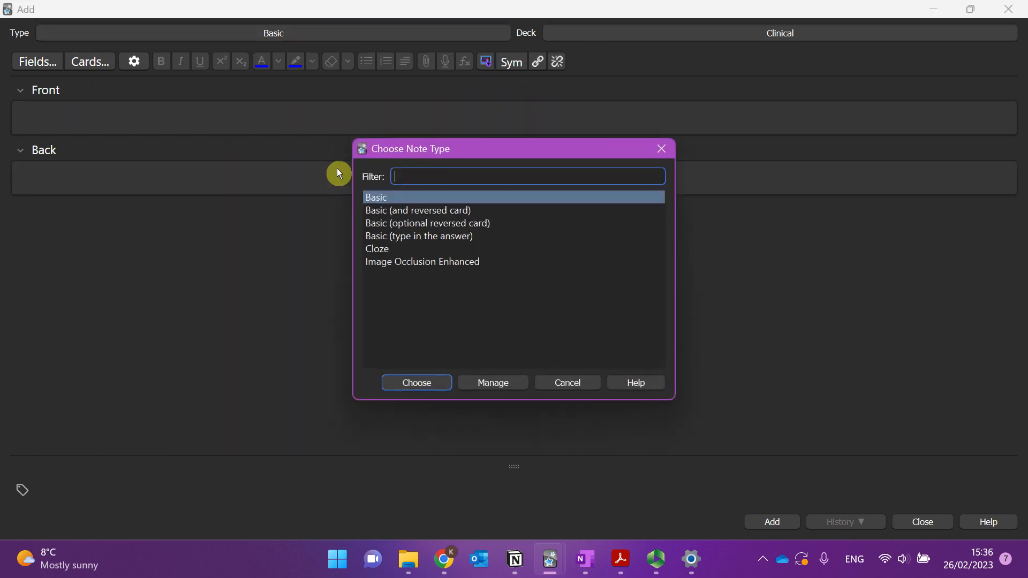
click(382, 251)
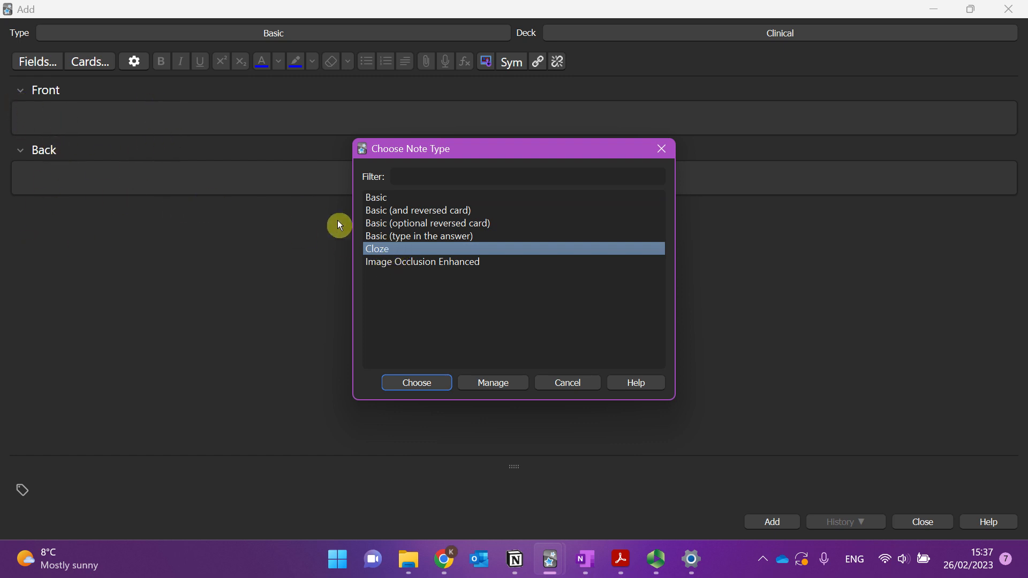
double_click(404, 249)
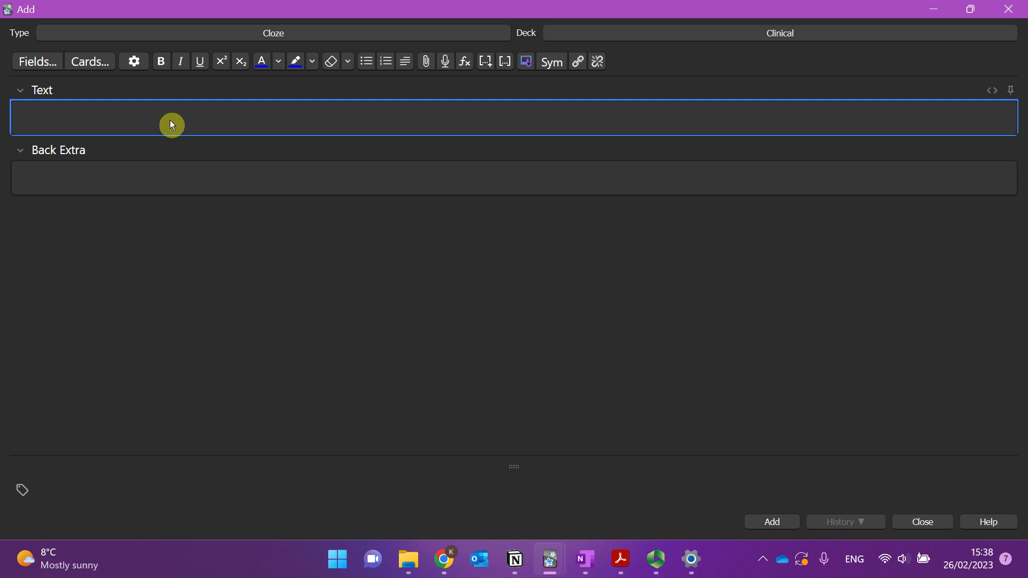
Enter "The organism that causes shingles is Vericella Zoster virus ." as the cloze note's Text
text(The ora)
text(anism the)
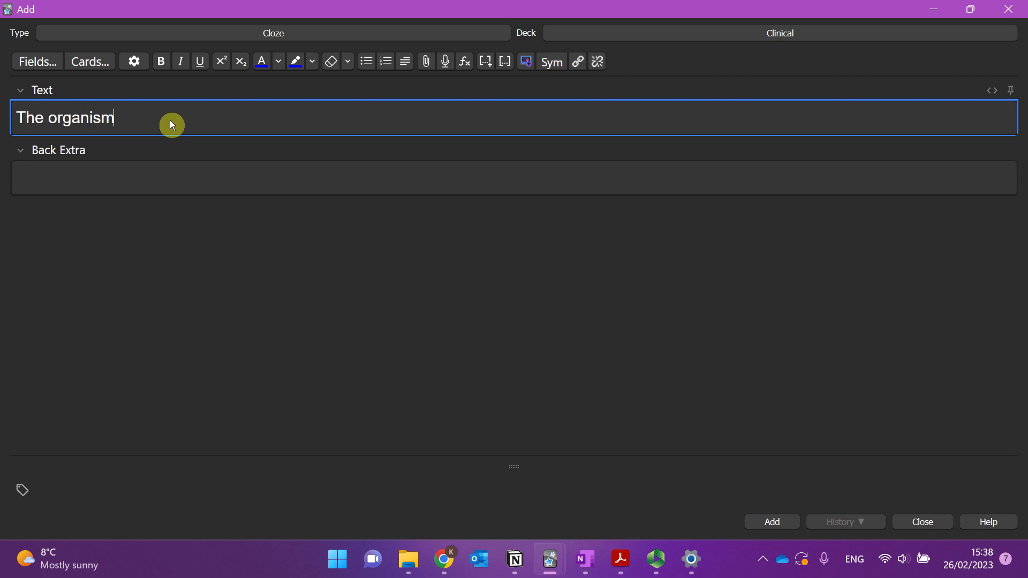
key(BackSpace)
text(at causse)
key(BackSpace)
key(BackSpace)
text(es shingles is)
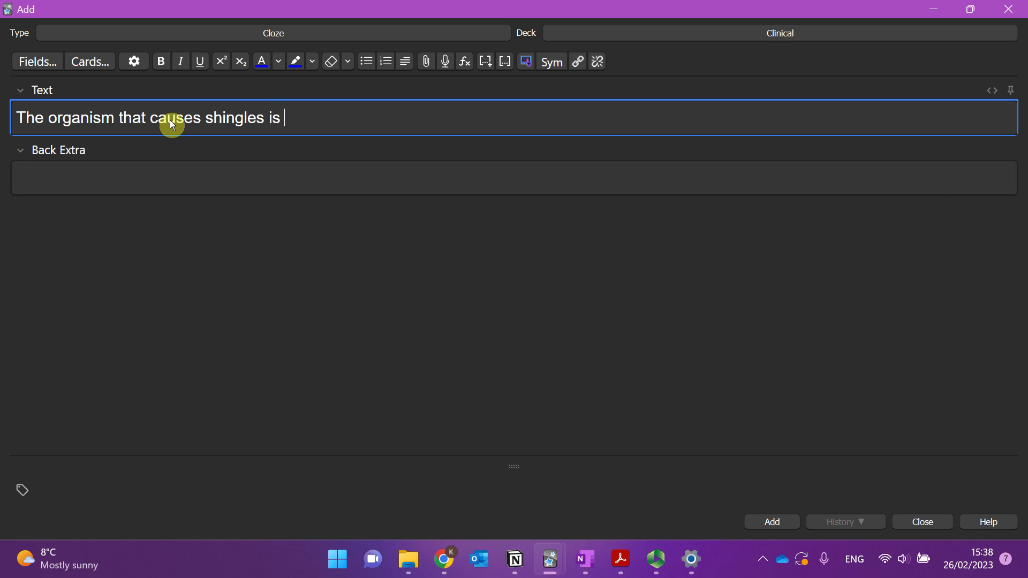
text( Vericella Zoster )
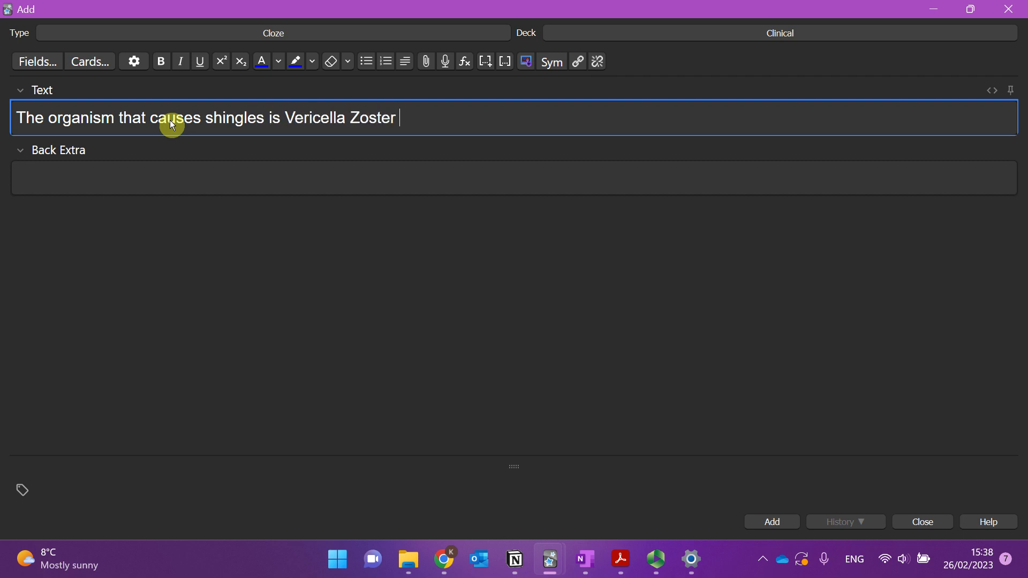
text(virus .)
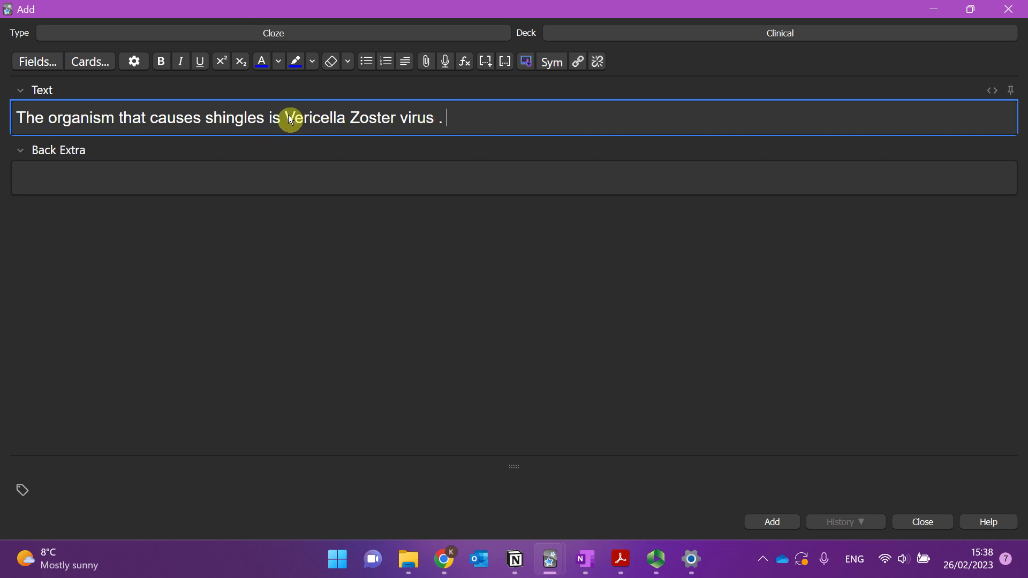
Make "Vericella Zoster virus ." a c1 cloze deletion in the Text field and highlight the hidden words
drag(288, 116, 445, 122)
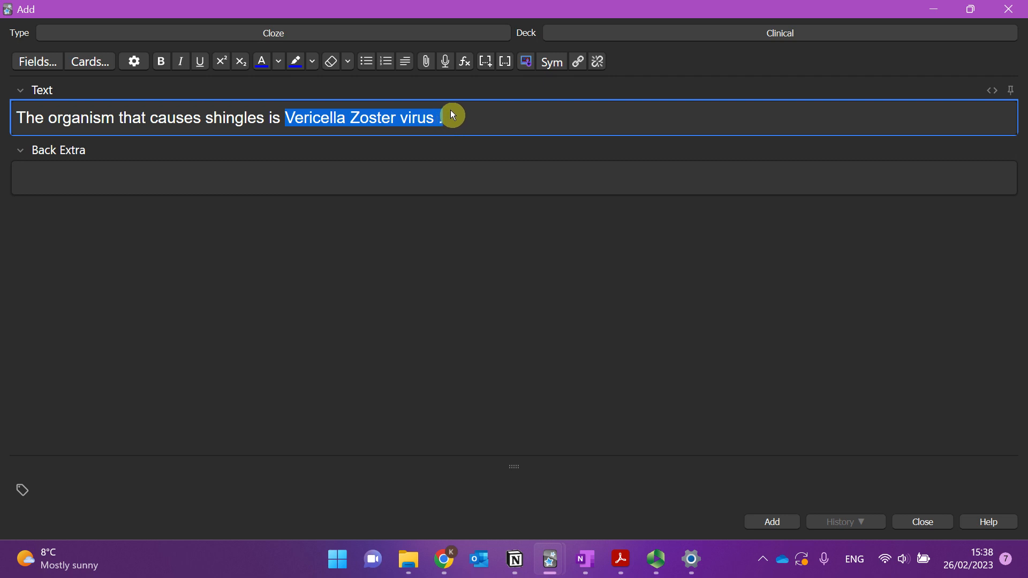
key(ctrl+shift+c)
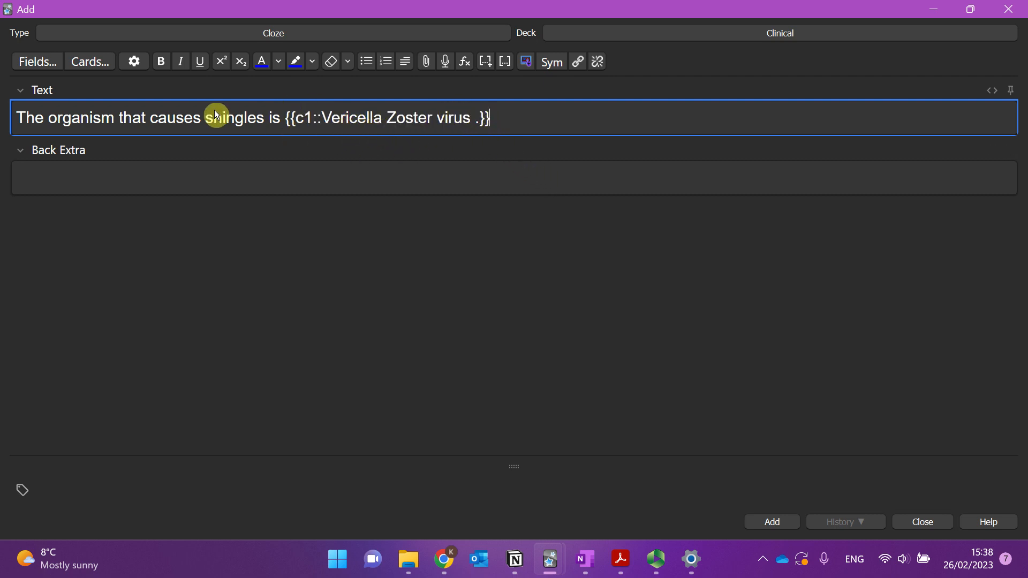
drag(323, 119, 369, 119)
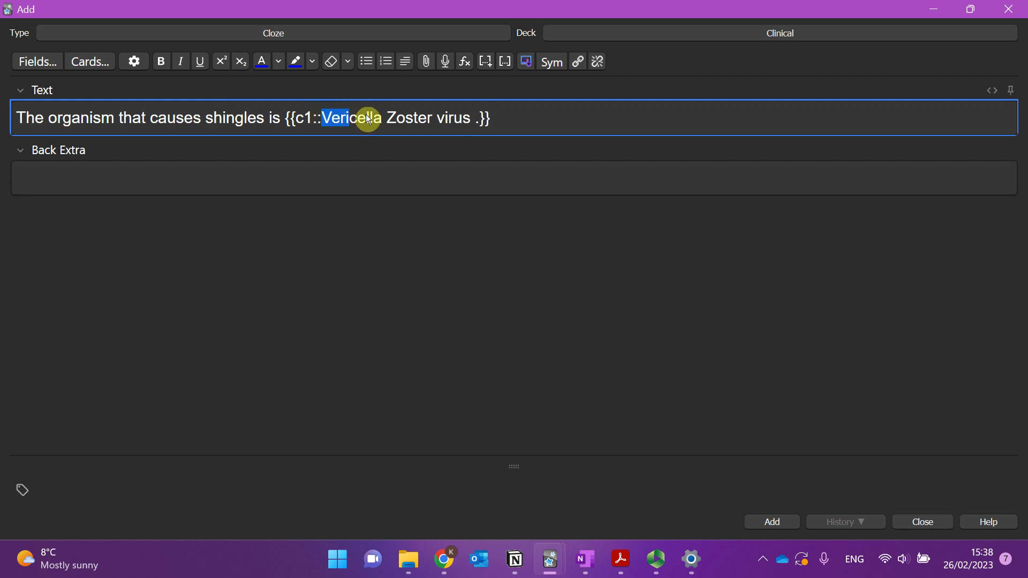
drag(475, 115, 482, 116)
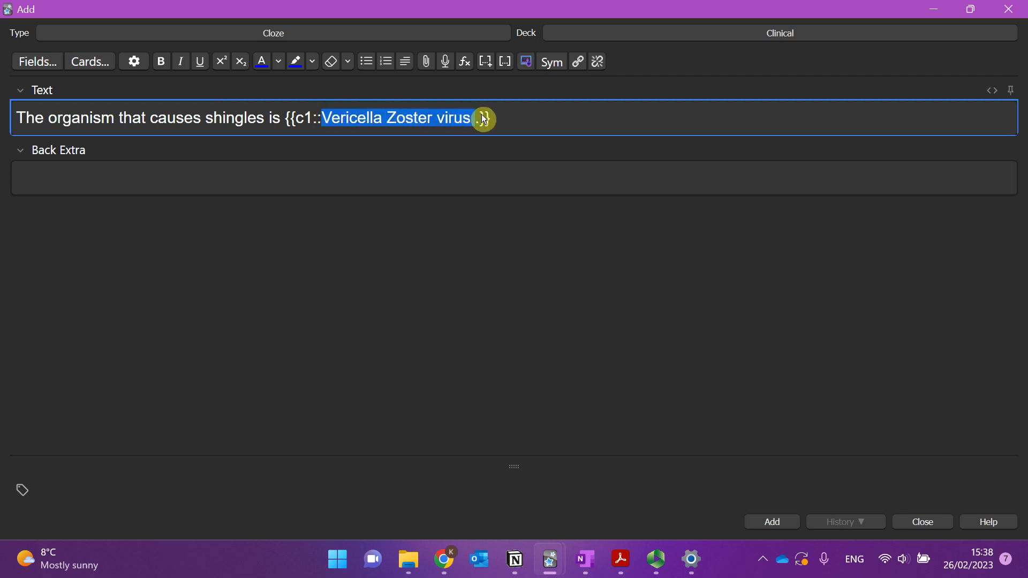
Remove the c1 cloze markup and the full stop around "Vericella Zoster virus" in the Text field
click(481, 117)
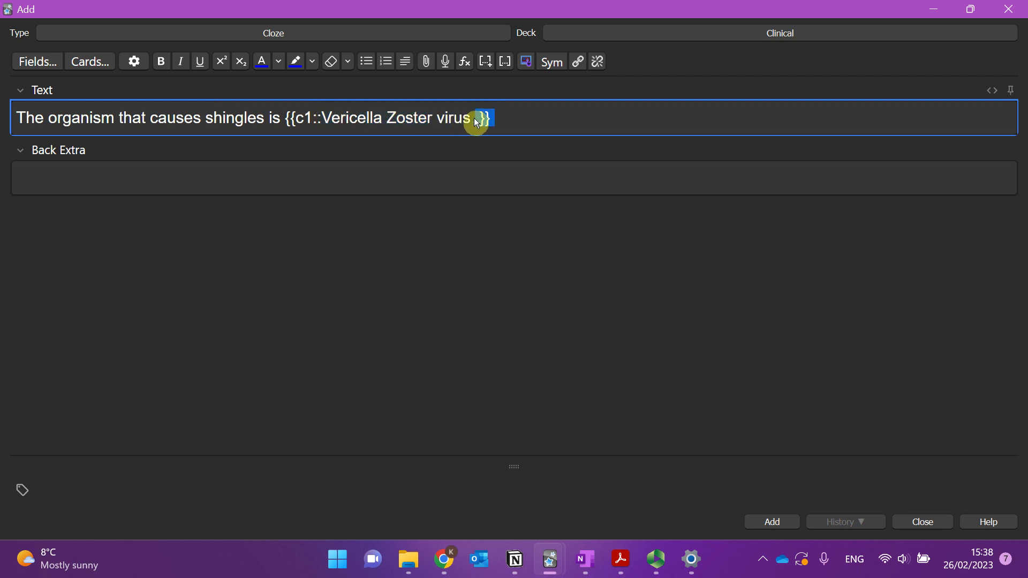
drag(323, 118, 285, 119)
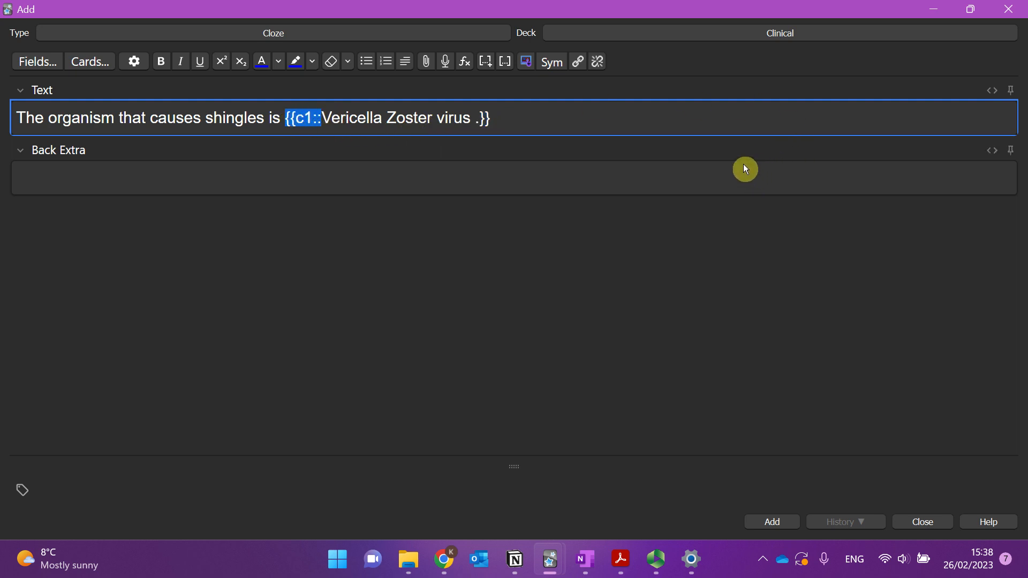
click(563, 115)
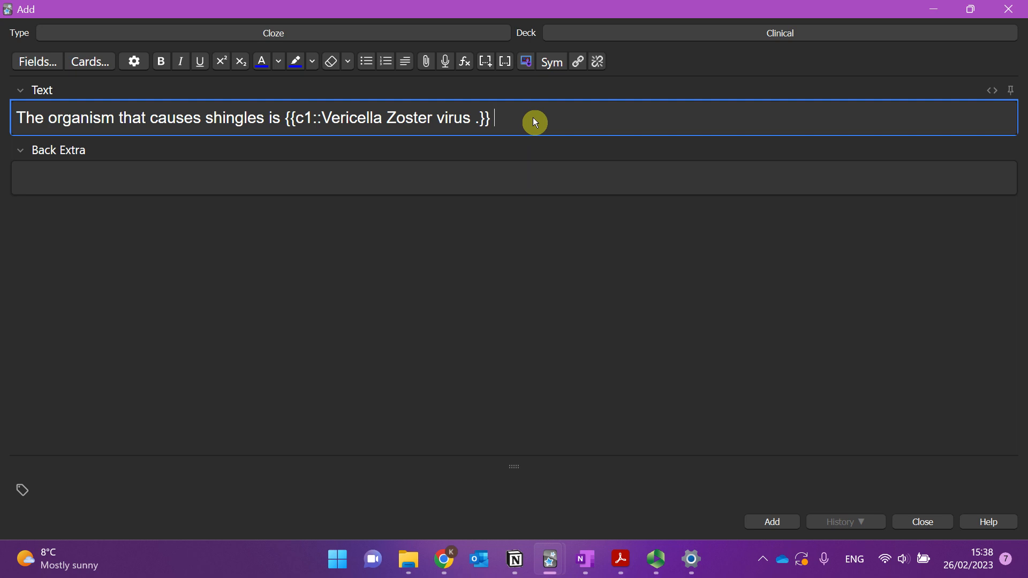
key(BackSpace)
click(322, 118)
key(BackSpace)
key(BackSpace)
key(BackSpace)
key(BackSpace)
key(BackSpace)
key(BackSpace)
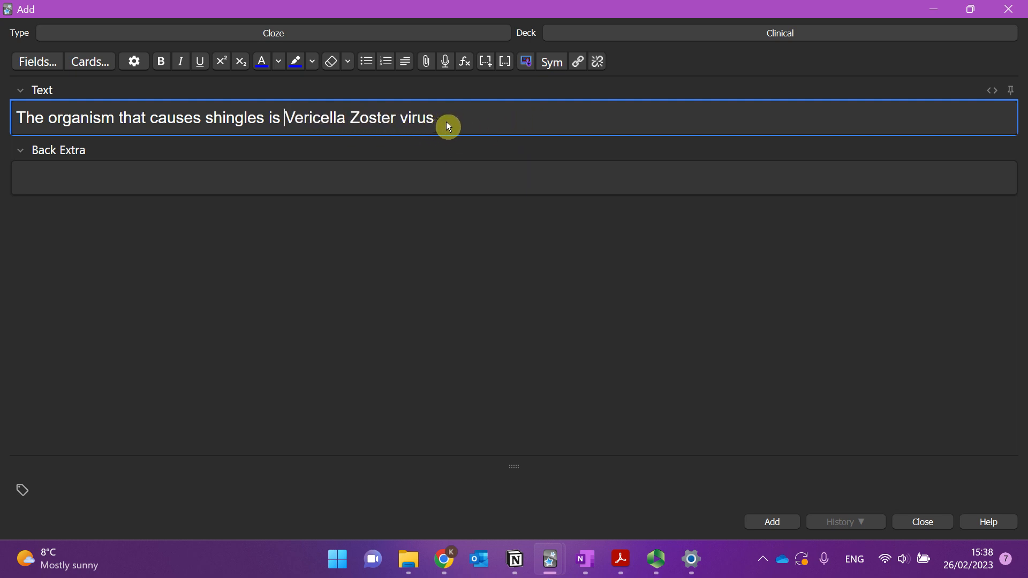
Make "Vericella Zoster virus" a c1 cloze deletion, undo it and apply the same cloze again
drag(439, 119, 329, 128)
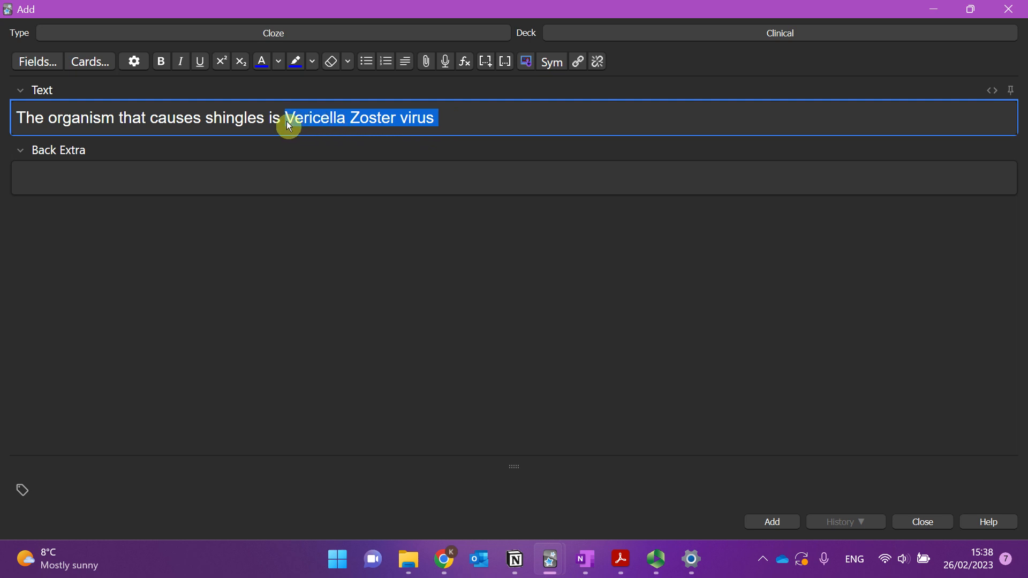
click(504, 62)
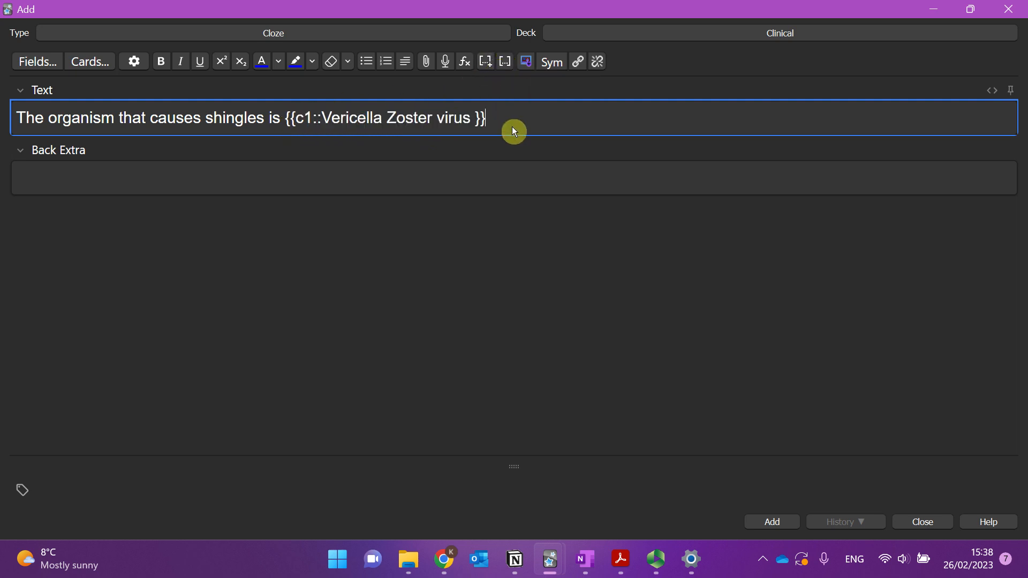
key(ctrl+z)
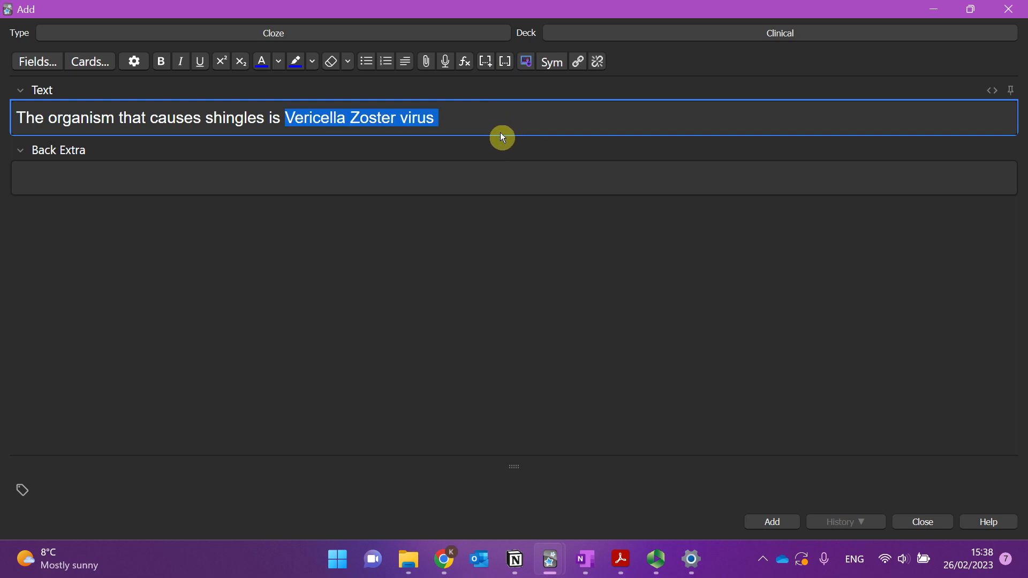
drag(484, 115, 292, 128)
key(ctrl+shift+c)
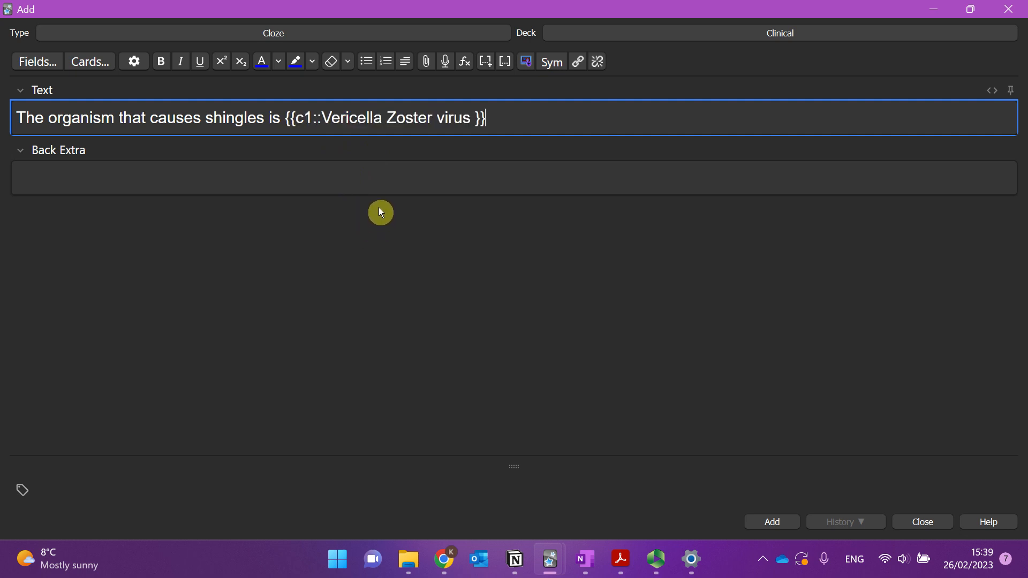
Enter "Ctrl + Shift + Alt + C" in the Back Extra field
click(257, 184)
text(Ctr)
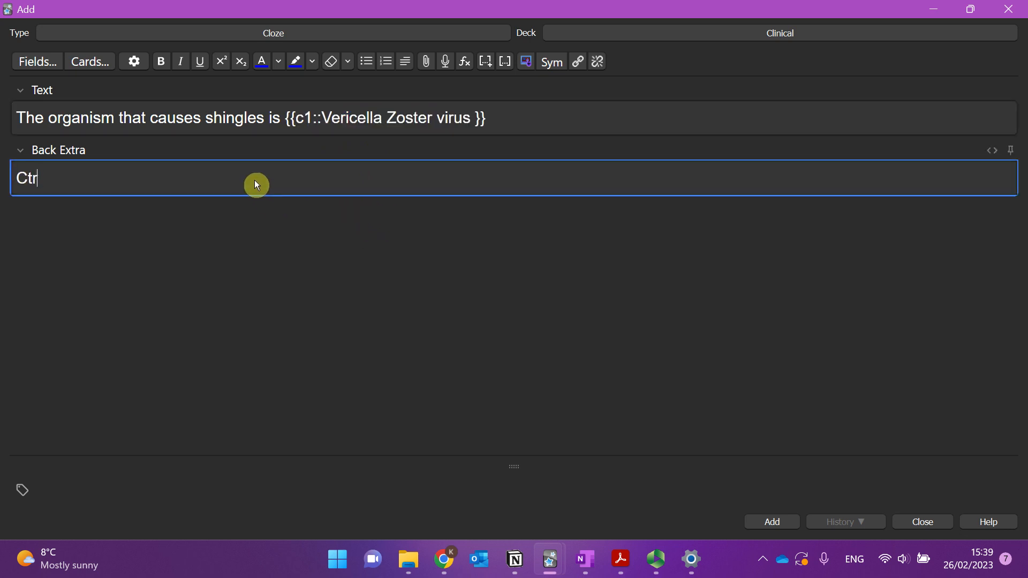
text(l + Shift + Alt + C)
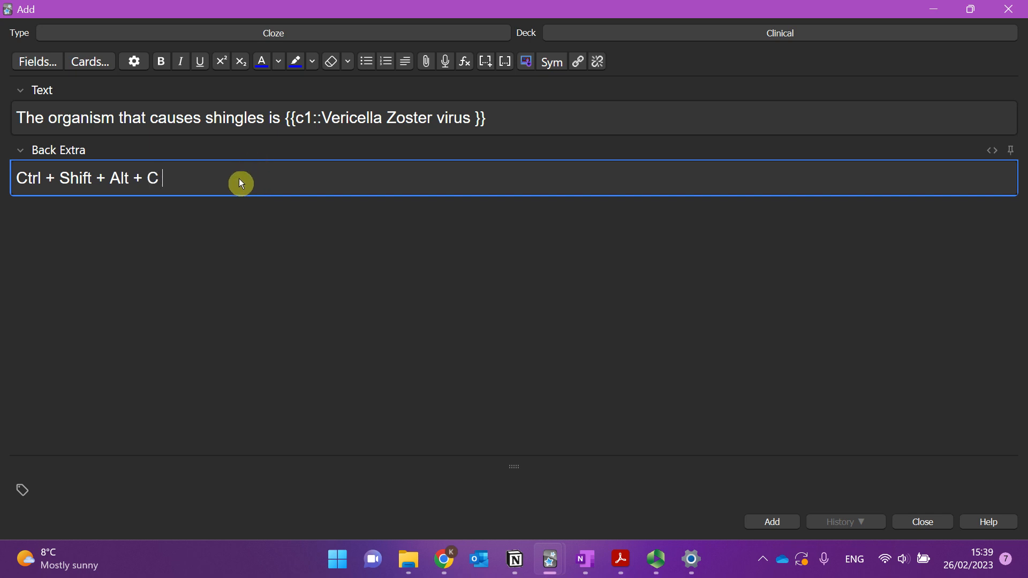
Replace the existing cloze in the Text field with an empty c1 cloze and fill it with "Vericella zoster virus"
drag(524, 120, 296, 115)
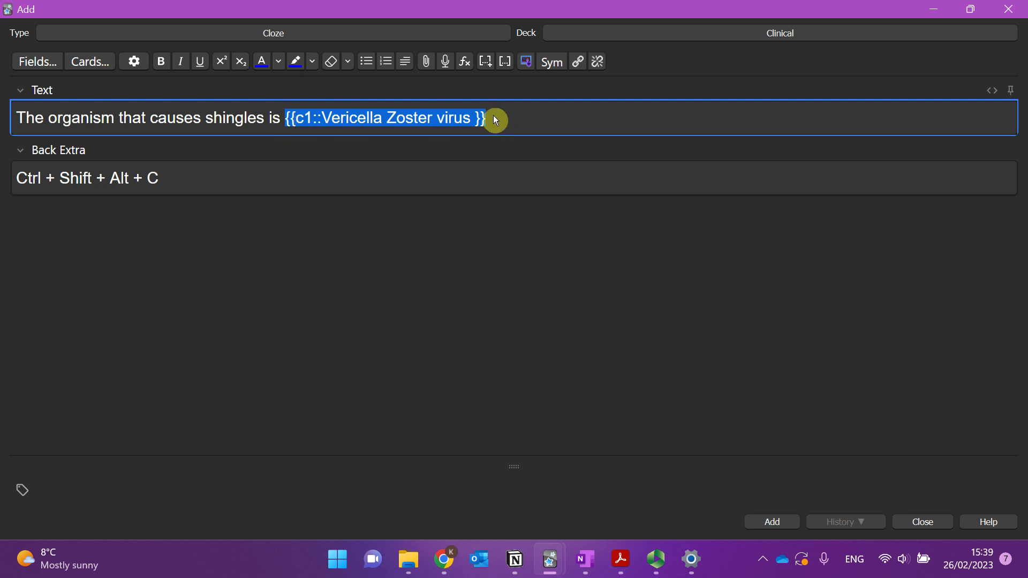
click(502, 125)
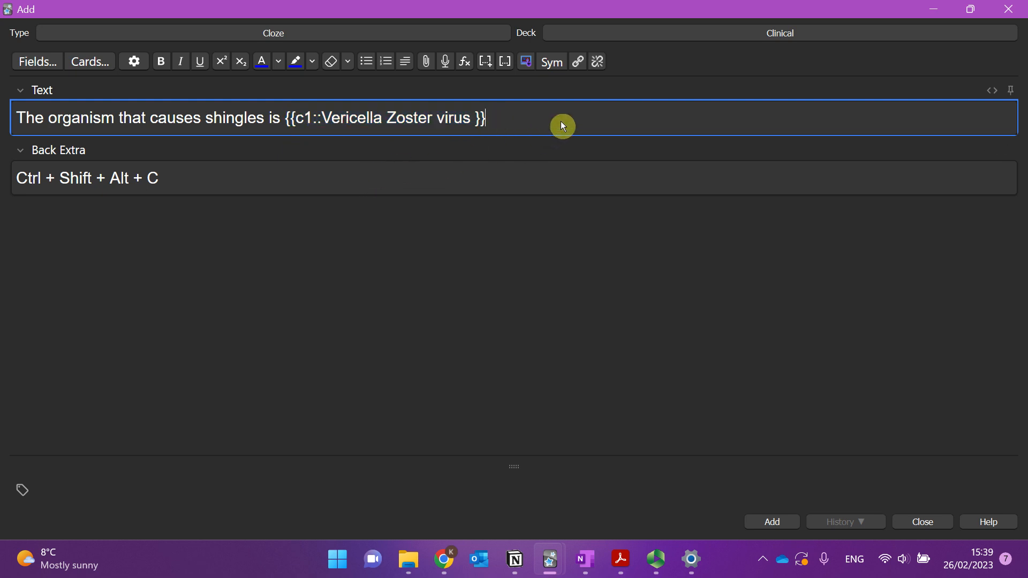
drag(476, 127, 292, 127)
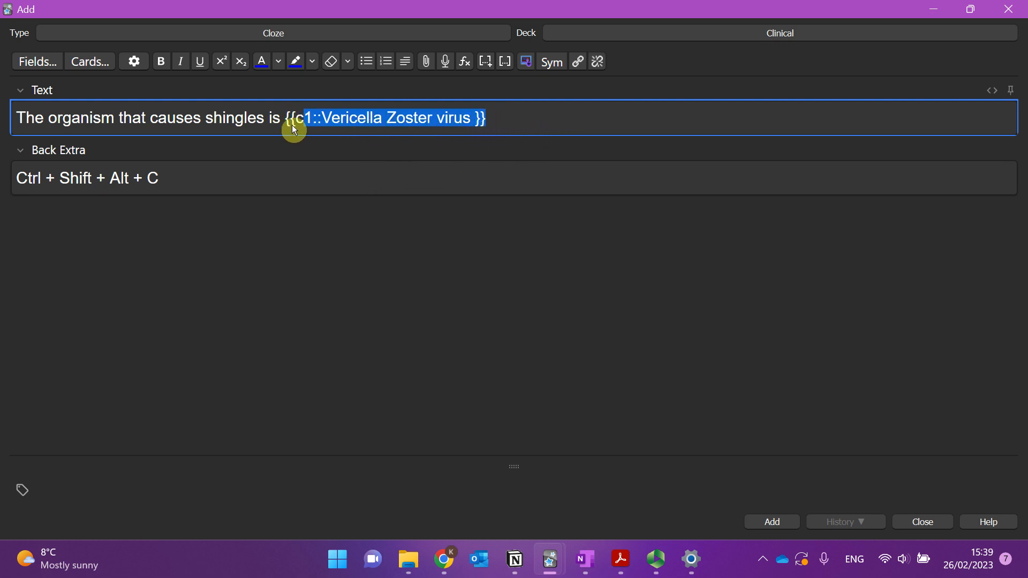
key(BackSpace)
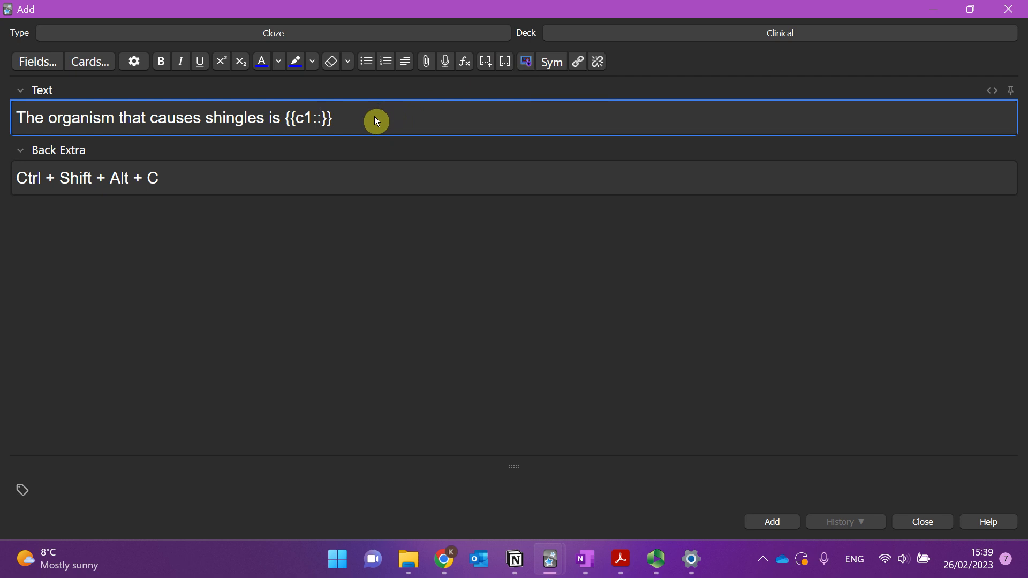
text(Vericella)
key(BackSpace)
text(la zoster virus)
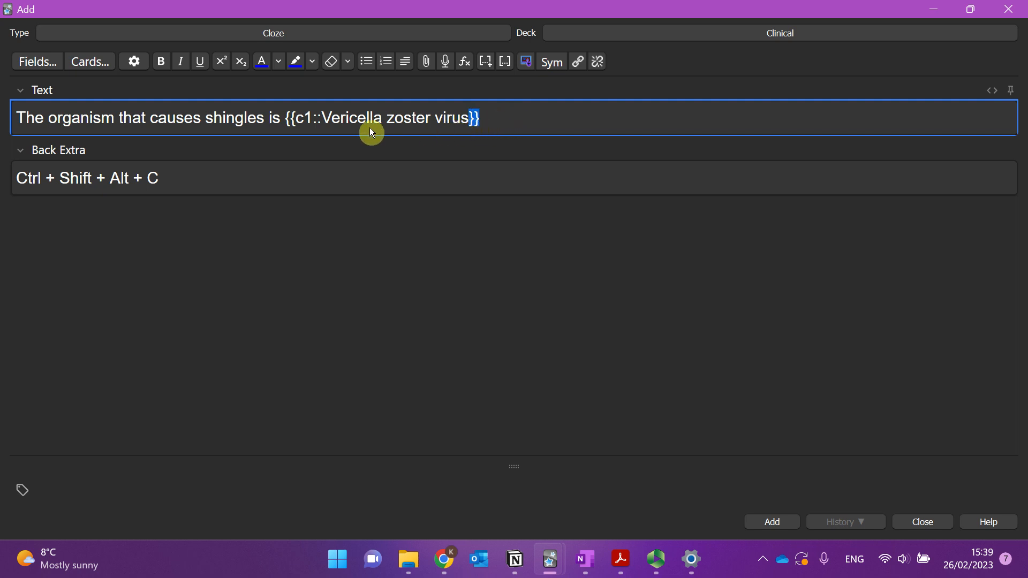
Strip the c1 cloze markup from around "Vericella zoster virus", leaving plain text in the Text field
key(BackSpace)
drag(324, 126, 296, 122)
key(BackSpace)
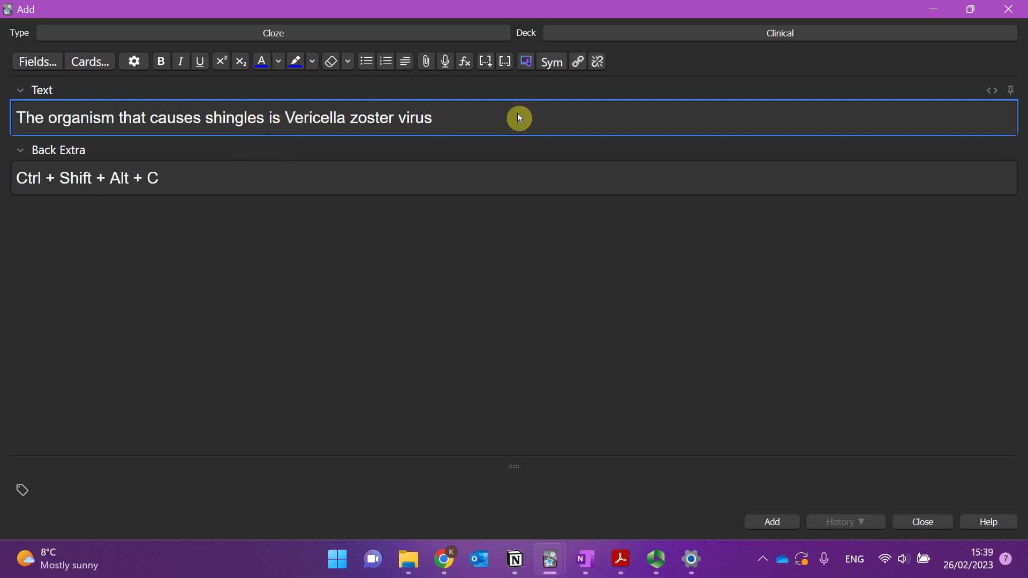
drag(519, 118, 283, 133)
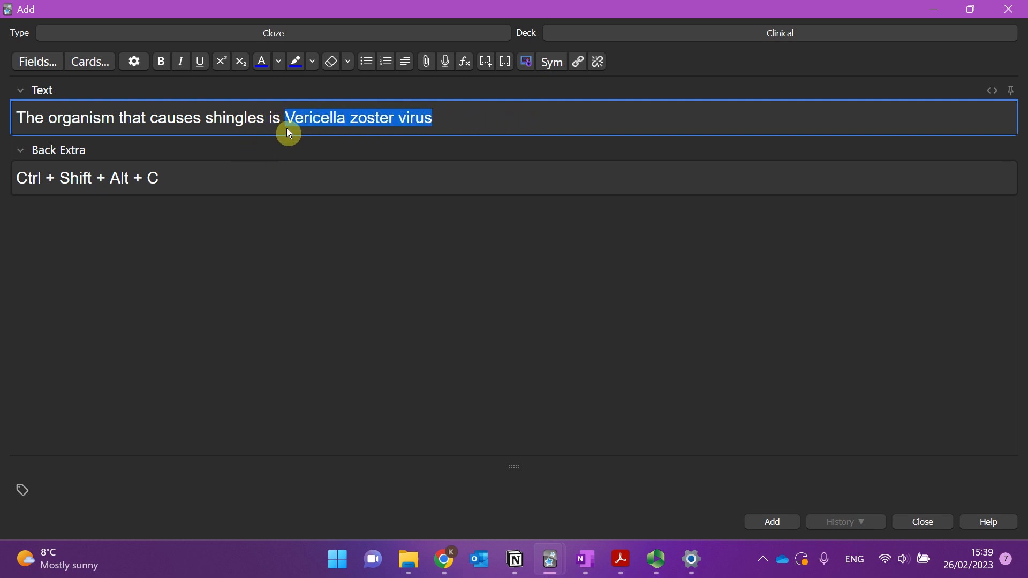
Replace the shortcut text in the Back Extra field with "NOTE:"
click(170, 177)
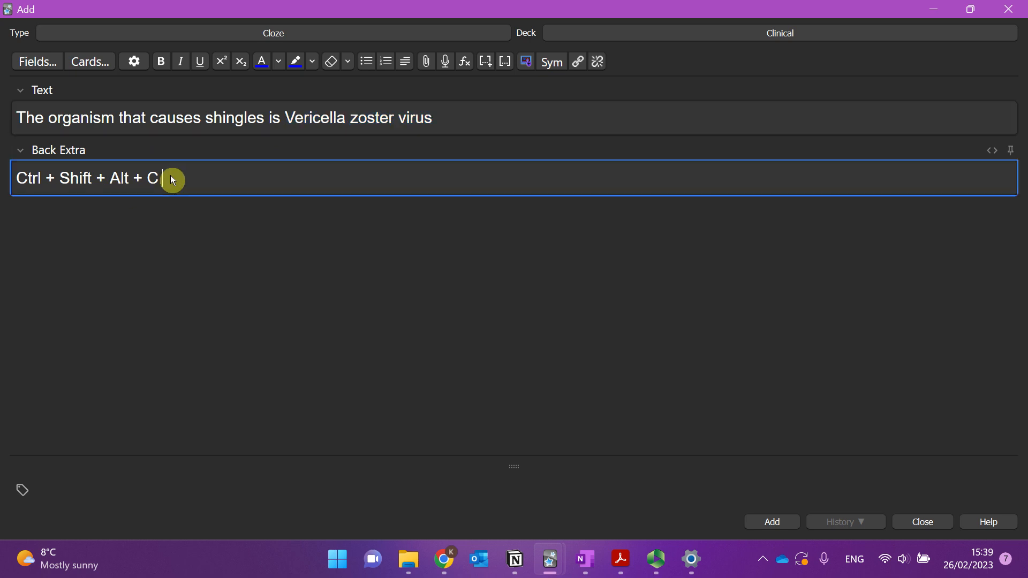
drag(174, 178, 7, 177)
key(Return)
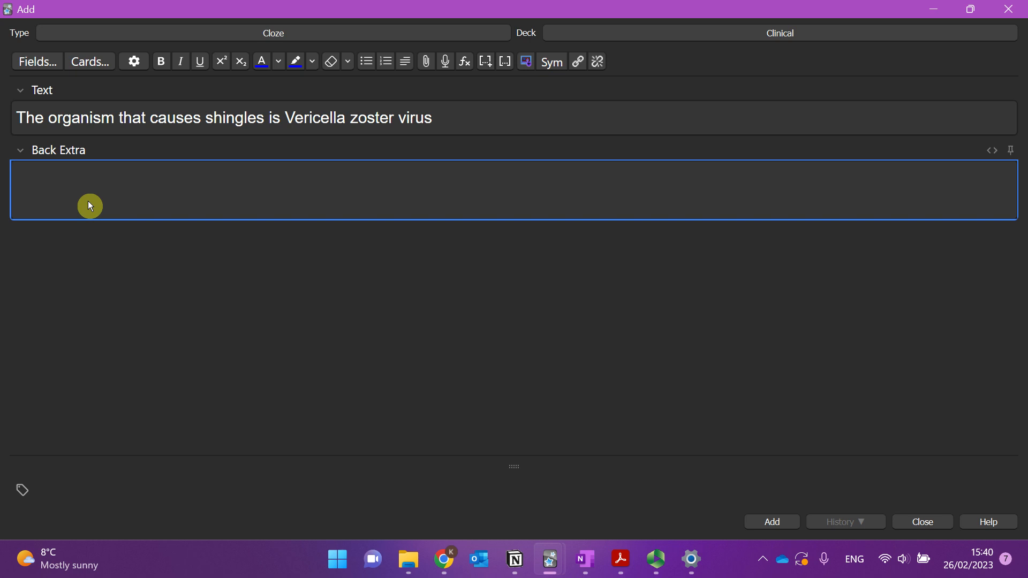
text(NOTE:)
key(Return)
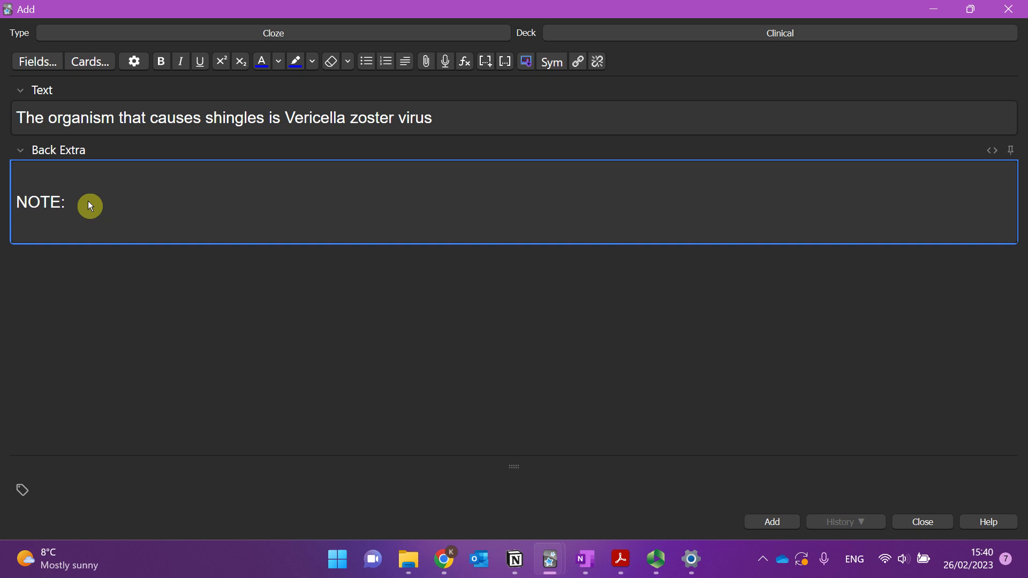
Delete the blank line above "NOTE:" in Back Extra and paste the copied shingles rash picture below it
click(14, 201)
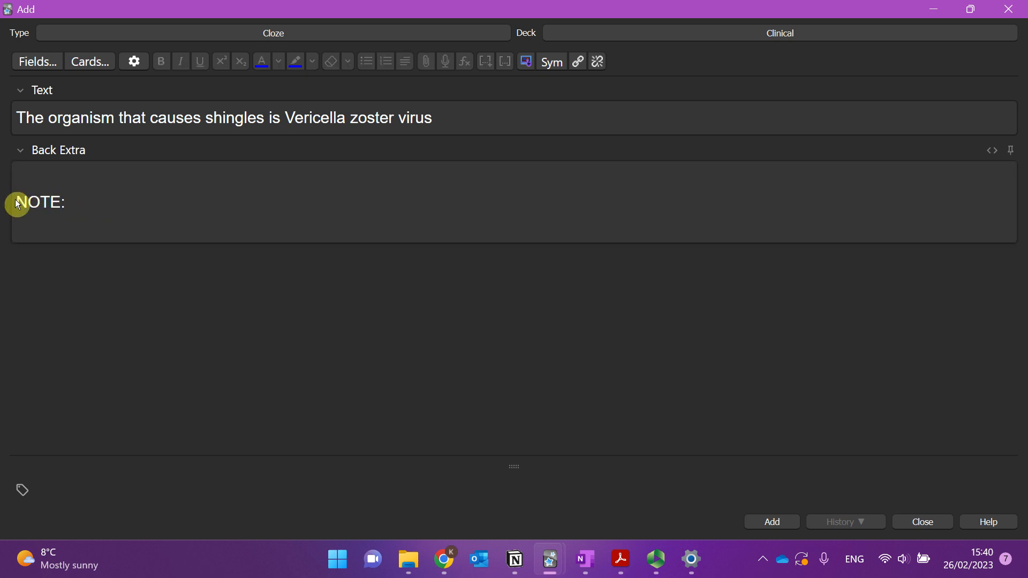
click(19, 197)
key(BackSpace)
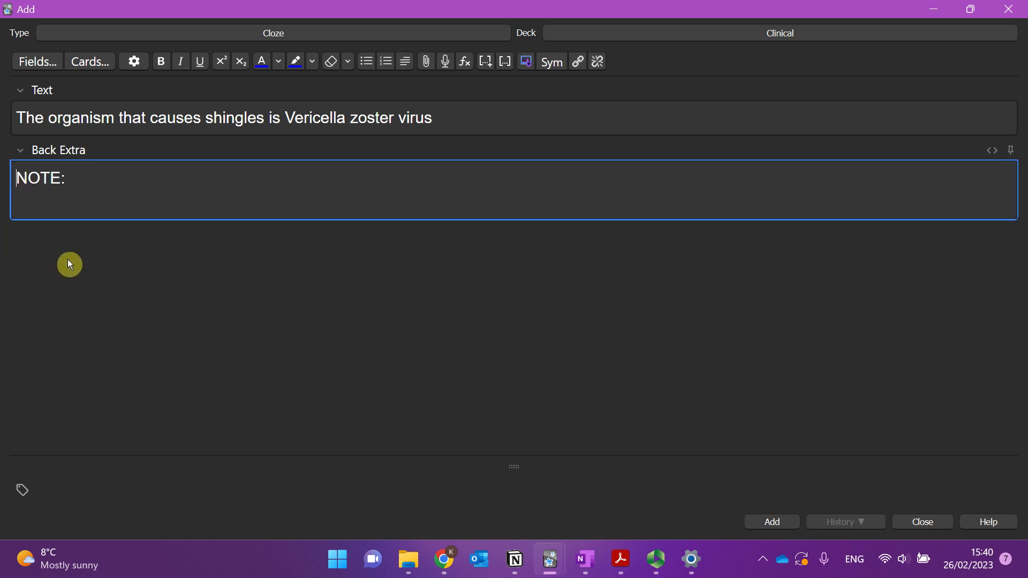
click(74, 198)
key(ctrl+v)
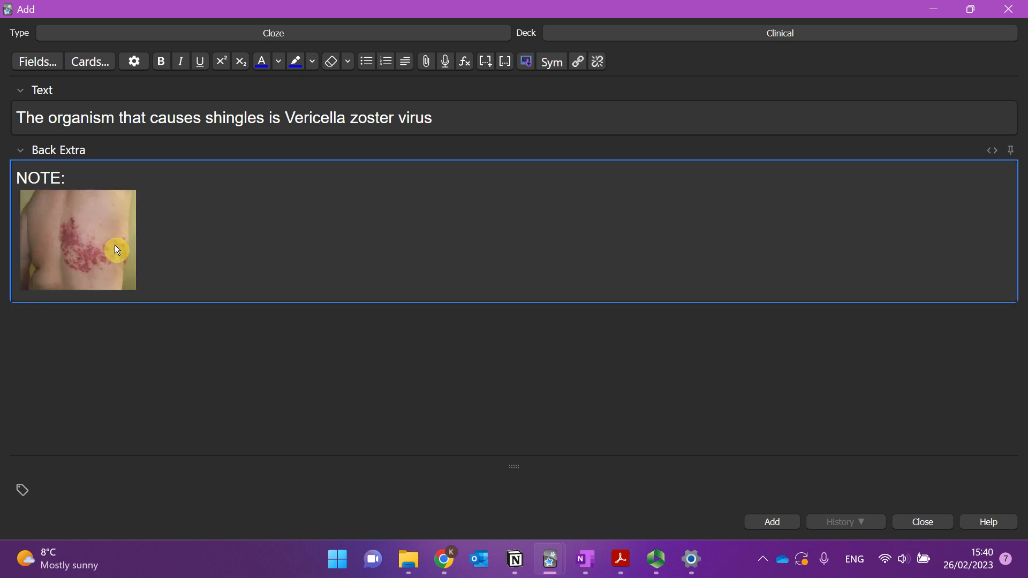
Turn "Vericella zoster virus" in the Text field into a c1 cloze deletion
click(463, 121)
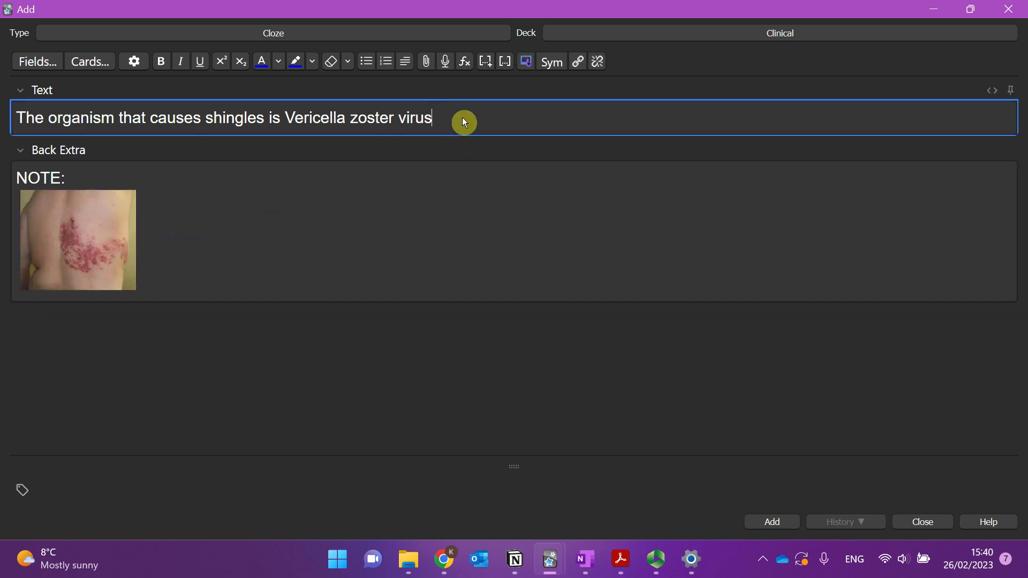
drag(436, 117, 294, 111)
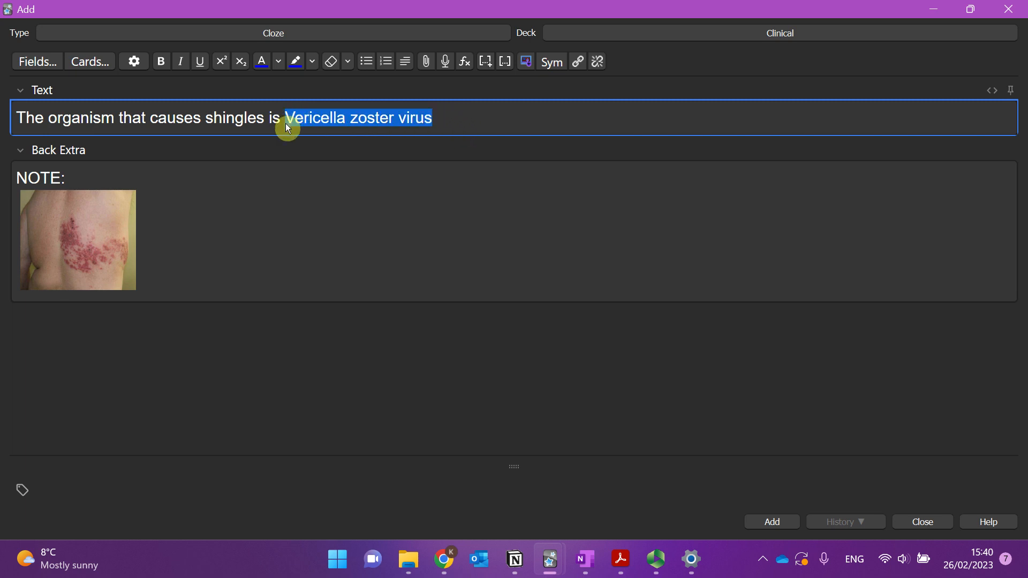
key(ctrl+shift+c)
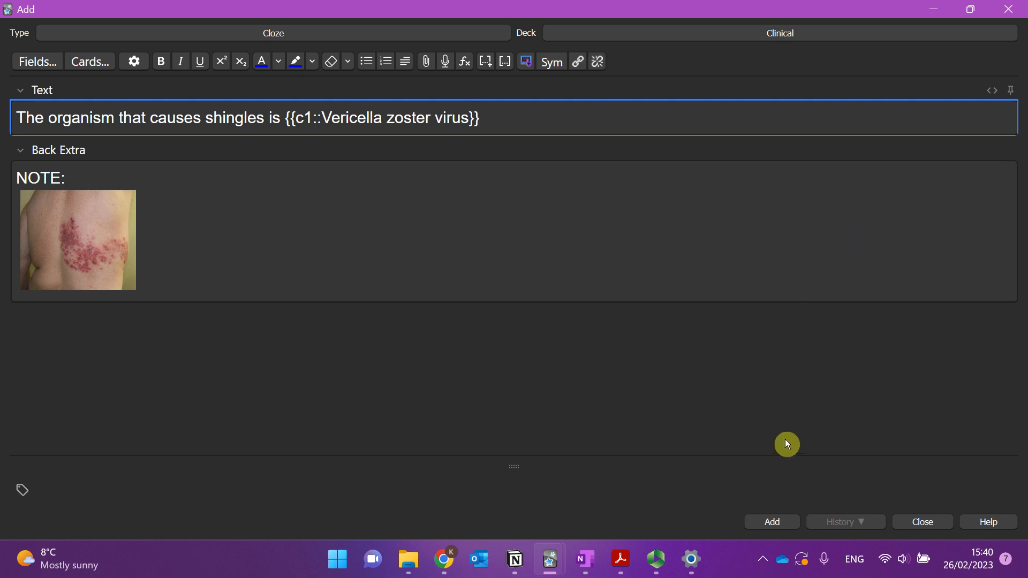
Tag the note "infection", add it to the Clinical deck and close the Add window
click(387, 493)
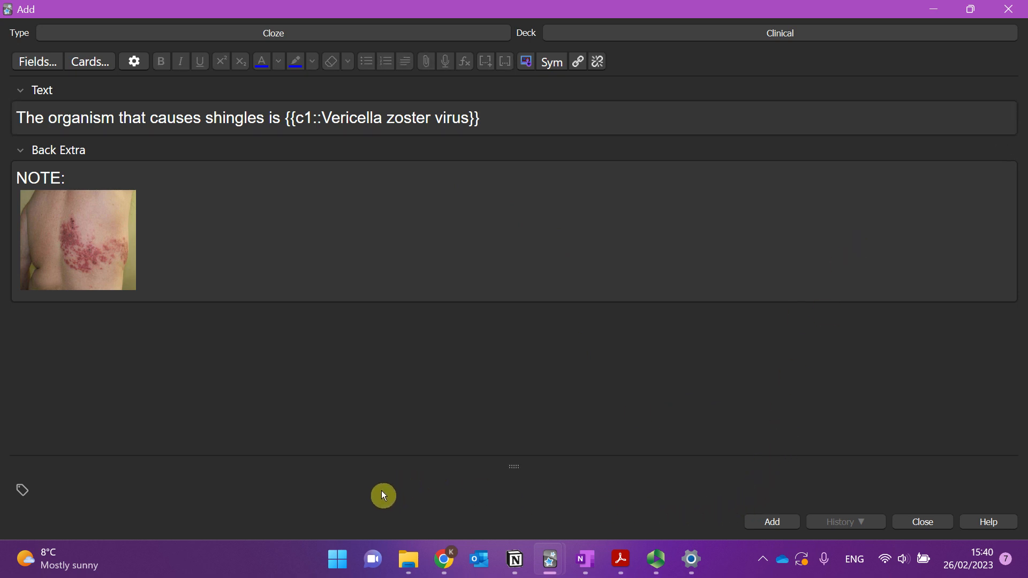
text(infection)
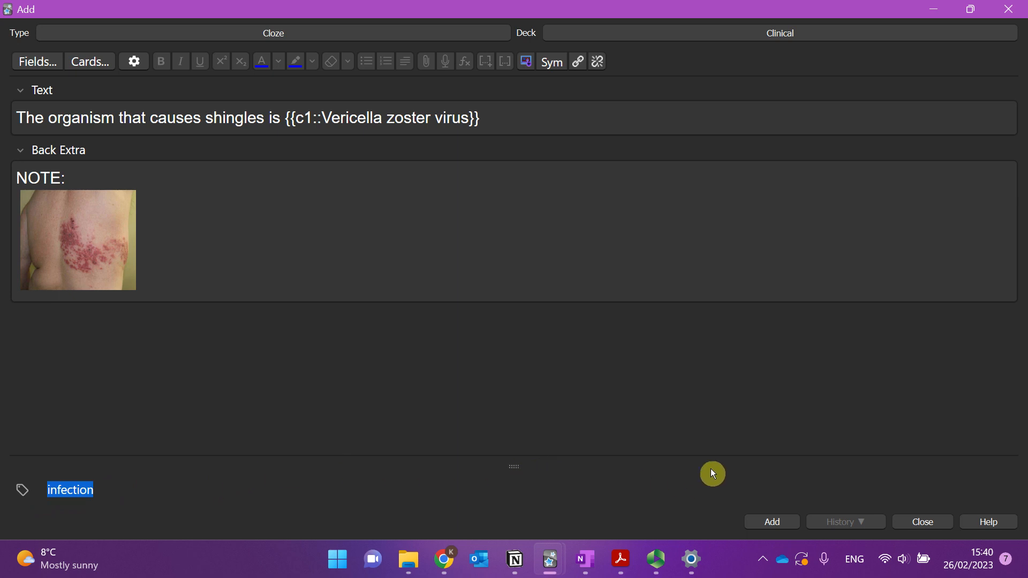
click(759, 519)
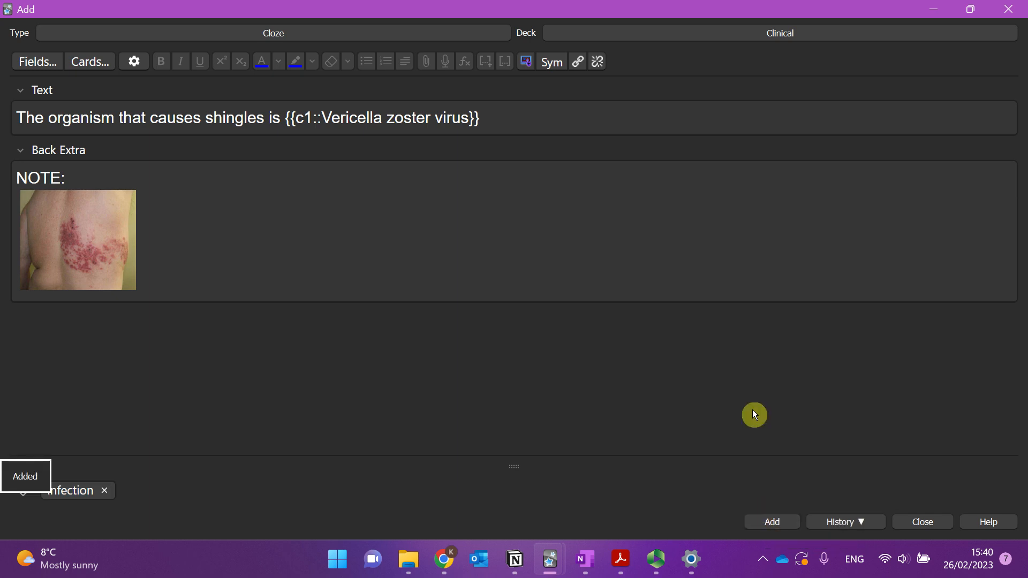
click(1008, 10)
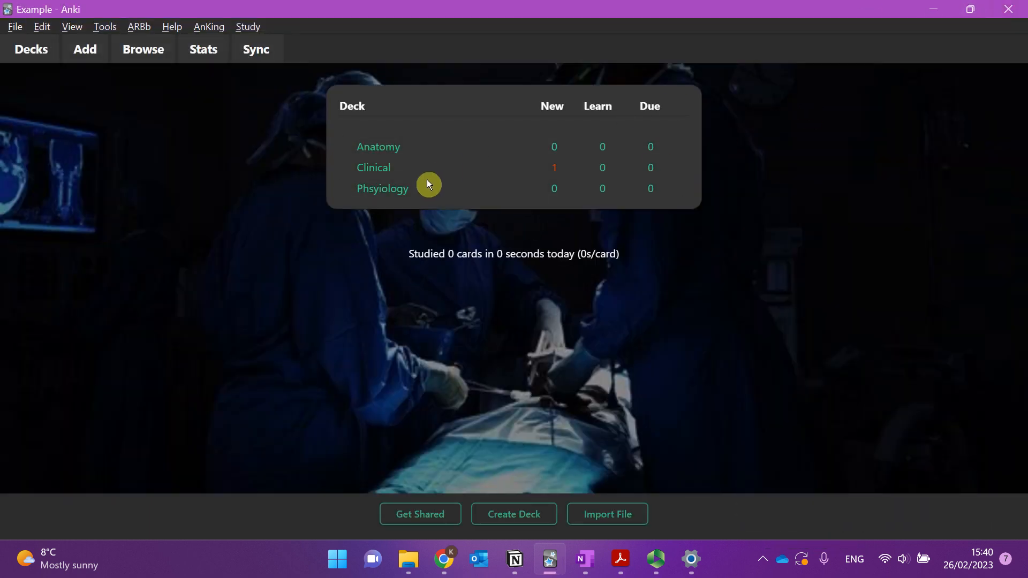
Start studying the Clinical deck and reveal the shingles card's answer
click(378, 171)
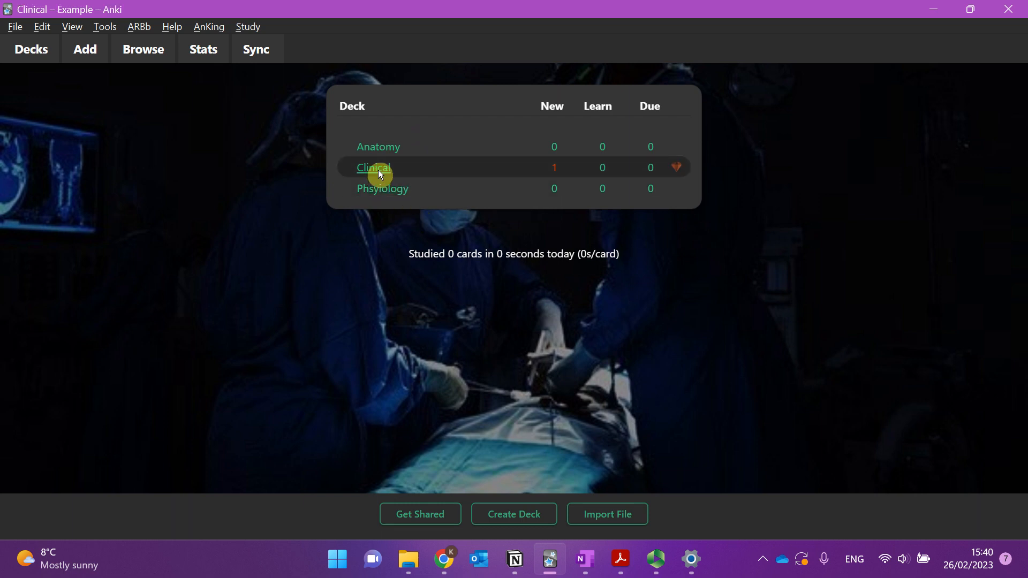
click(582, 164)
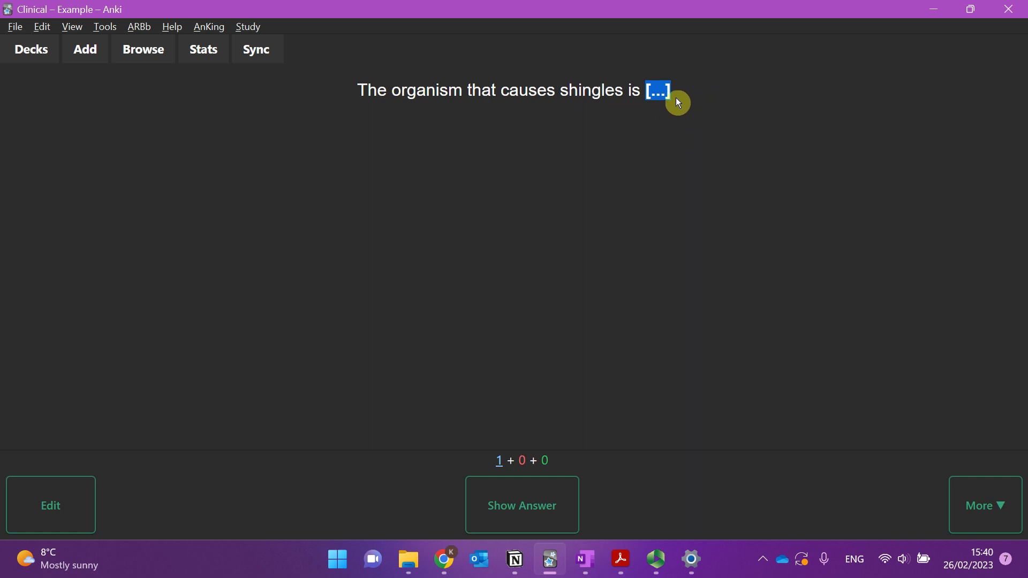
click(519, 516)
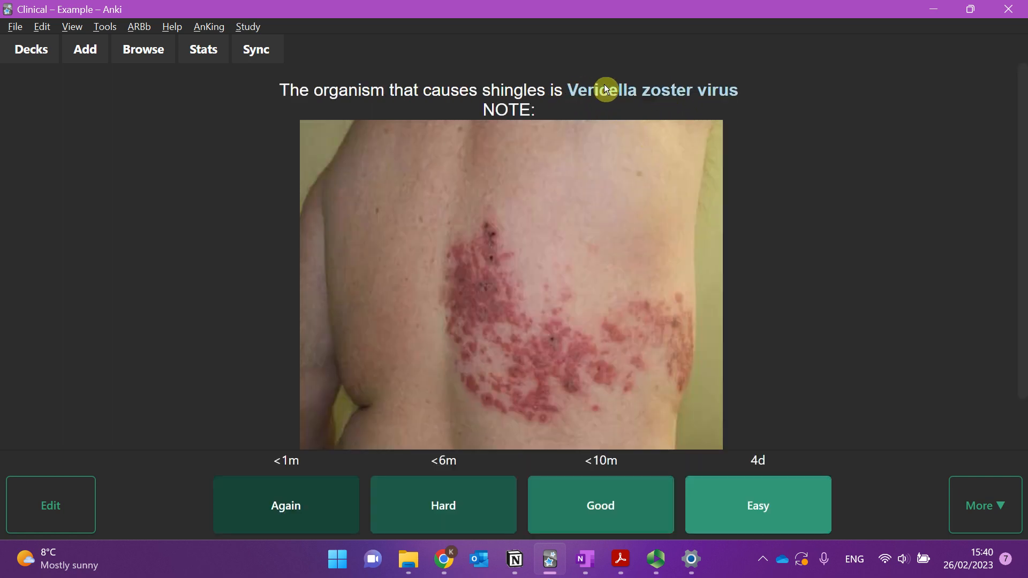
Examine the answer's revealed text, note and rash picture, and return to the deck list
scroll(477, 131, down, 2)
scroll(487, 150, up, 2)
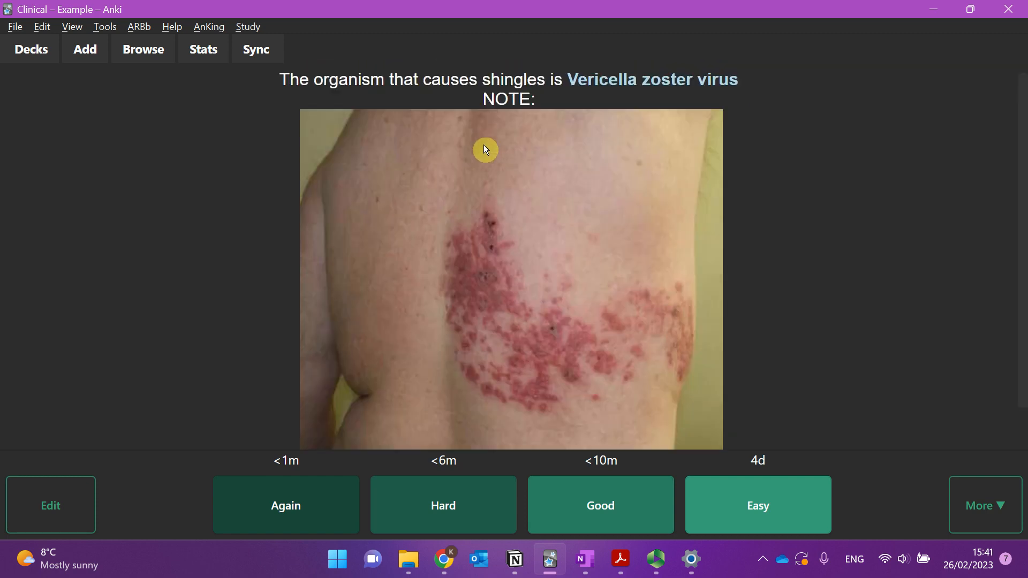
scroll(480, 241, down, 2)
scroll(480, 241, up, 2)
scroll(486, 243, down, 2)
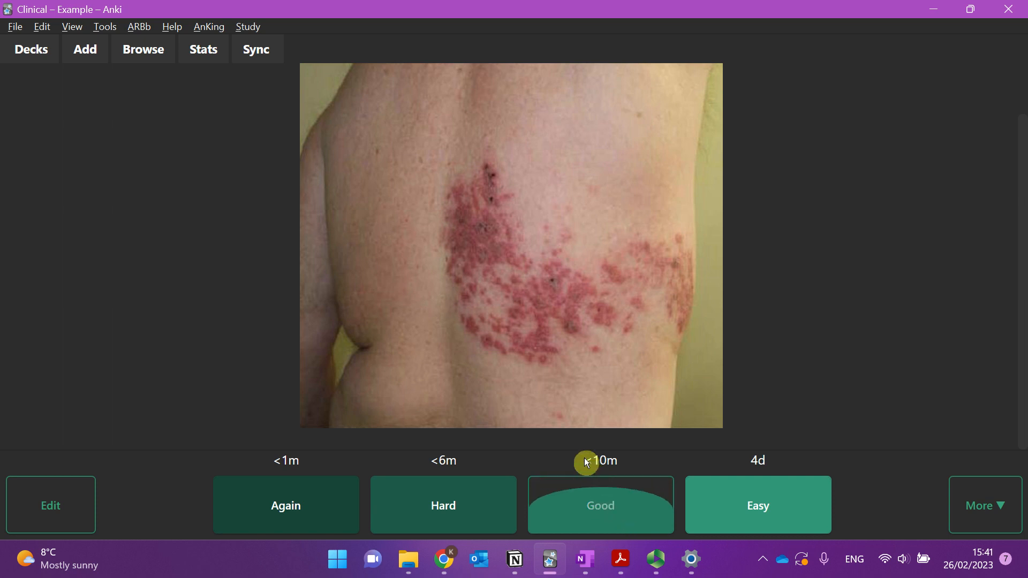
scroll(431, 358, up, 2)
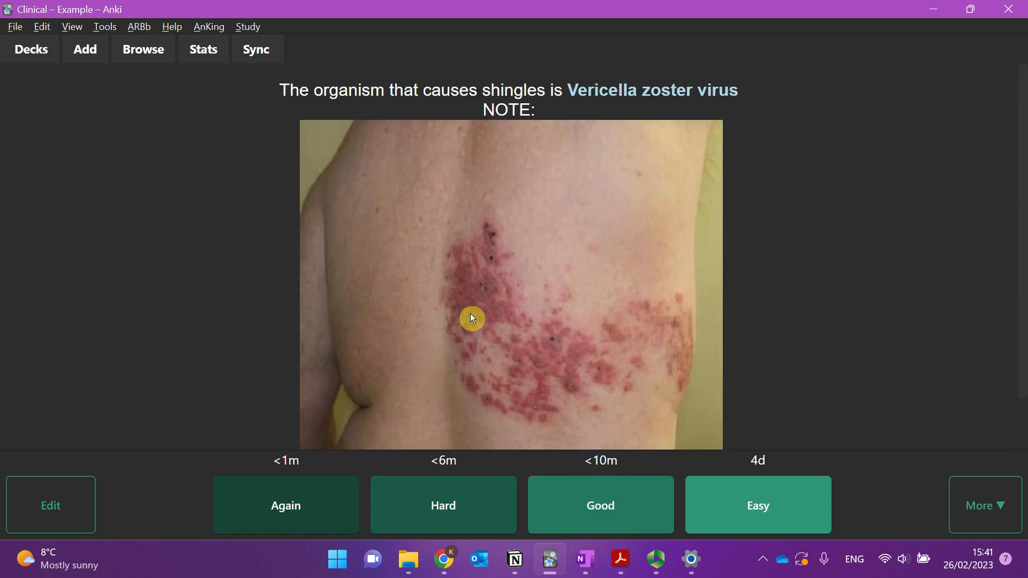
key(d)
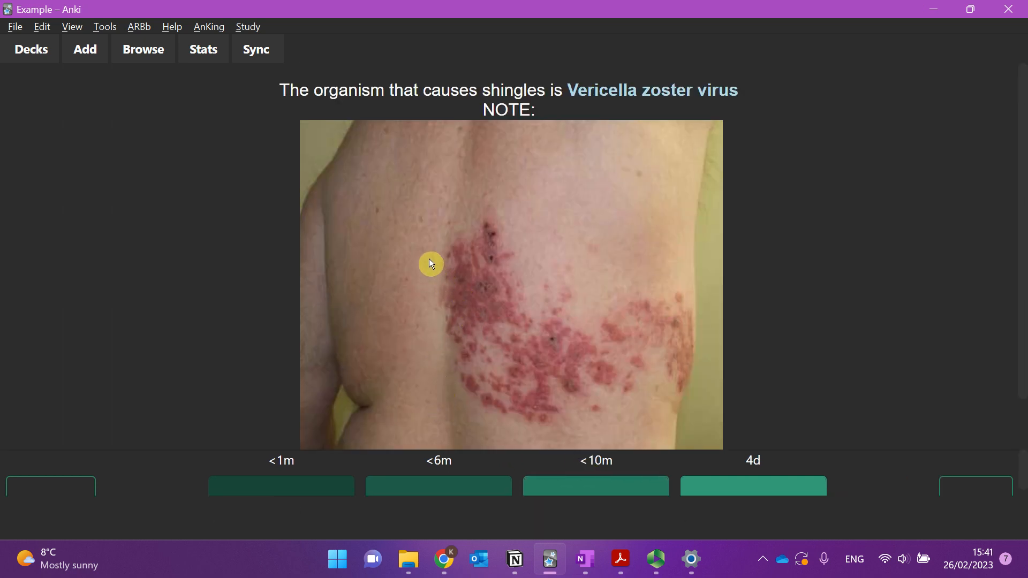